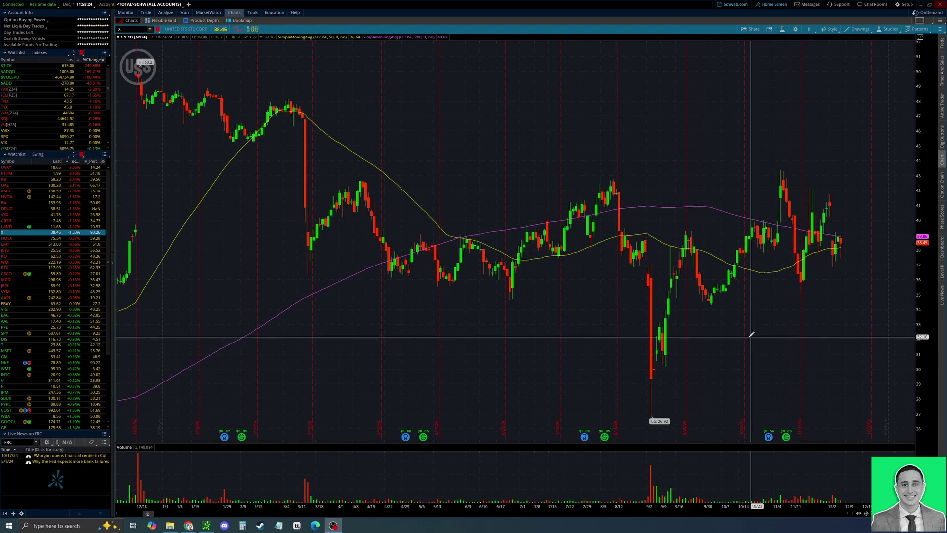
Step: Review the 50- and 200-period SMA settings and close Edit Studies without changing anything
left_click(781, 29)
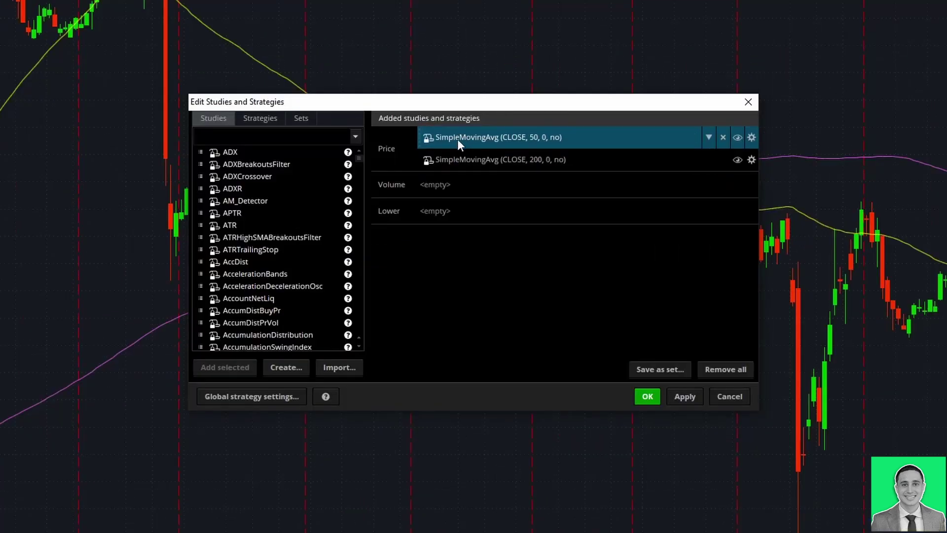
left_click(751, 138)
double_click(490, 158)
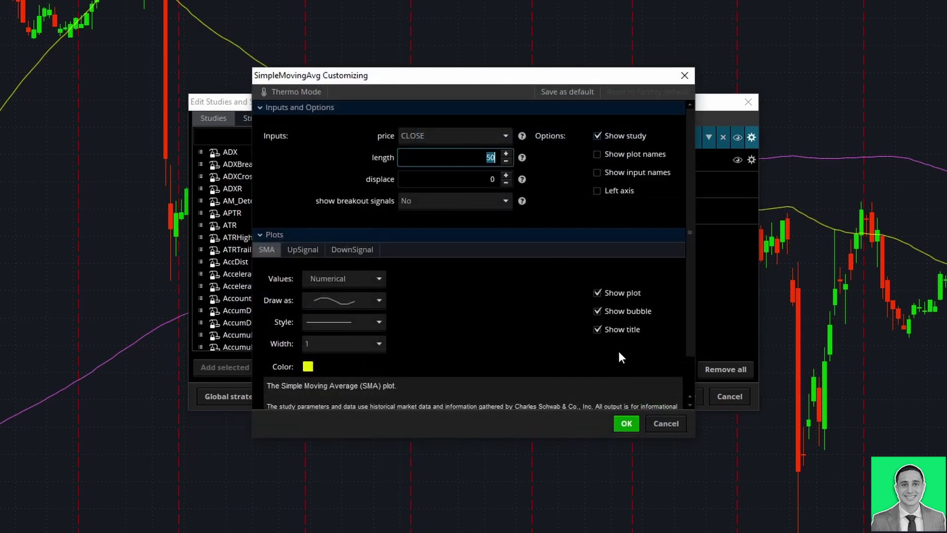
left_click(627, 424)
left_click(751, 160)
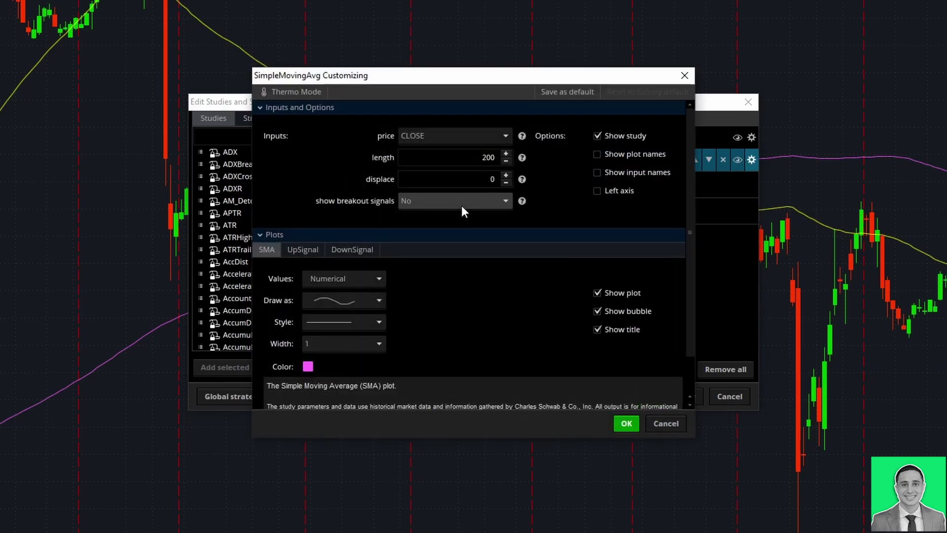
left_click(666, 423)
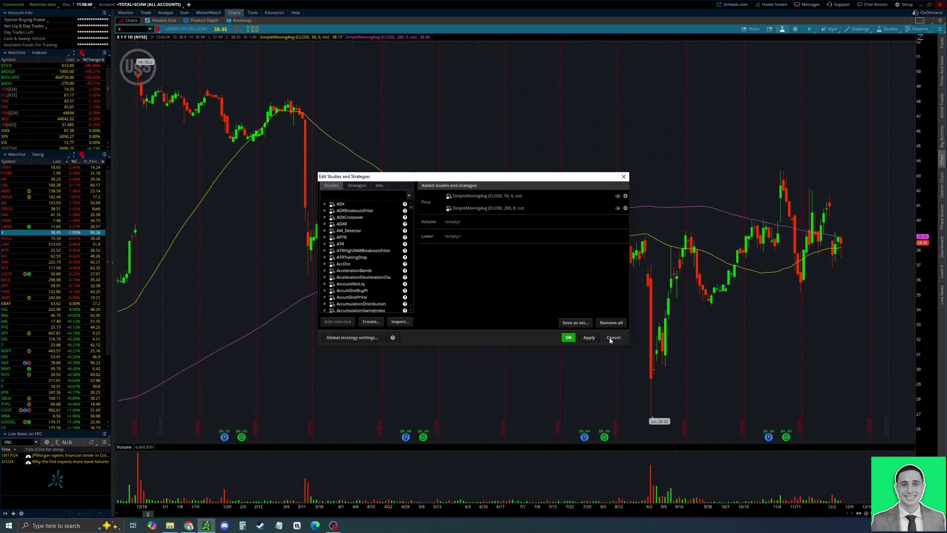
left_click(610, 340)
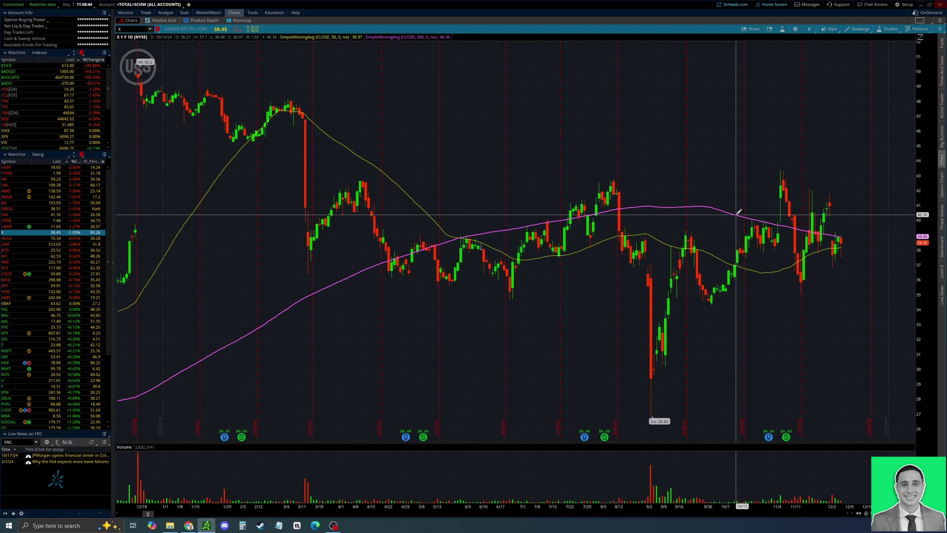
Step: Switch the chart to 5 D : 5m, then back to 1 Y : 1D daily, and open Edit Studies
left_click(810, 30)
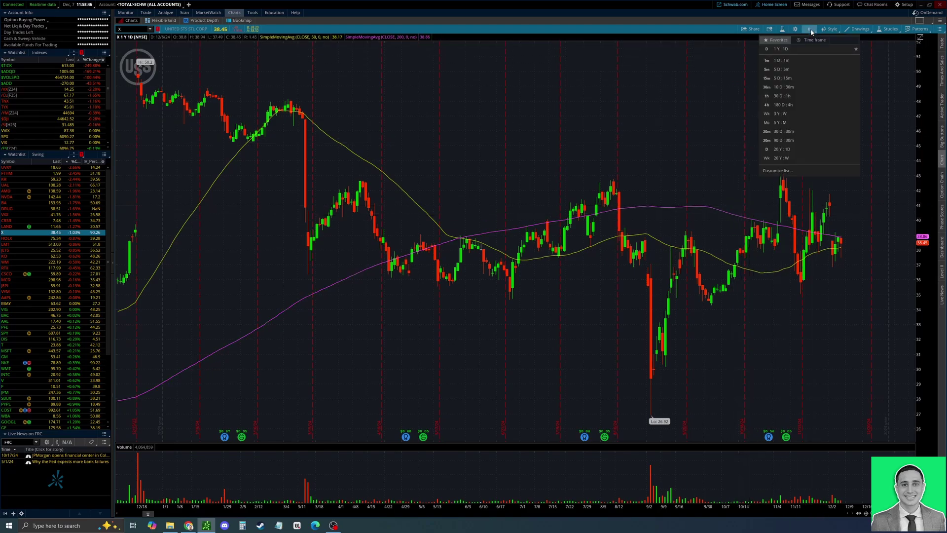
left_click(795, 68)
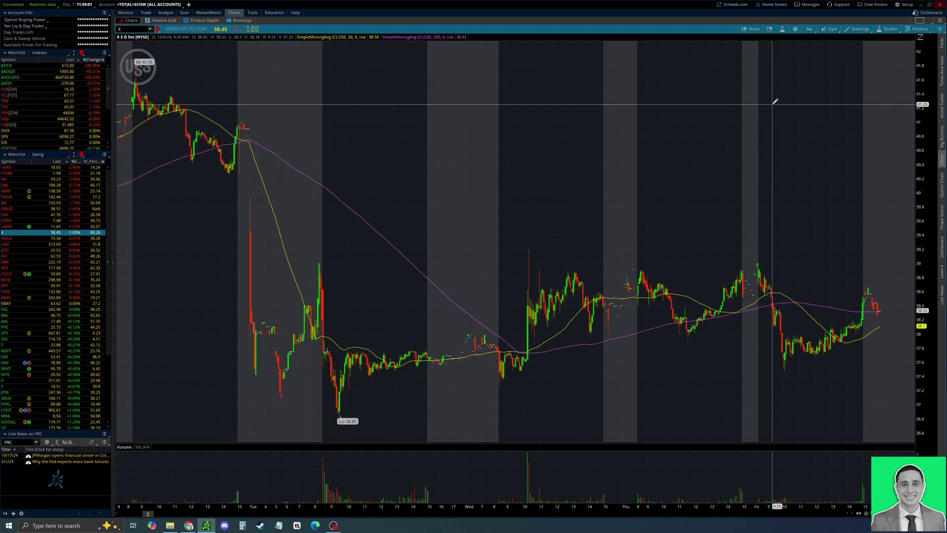
left_click(808, 28)
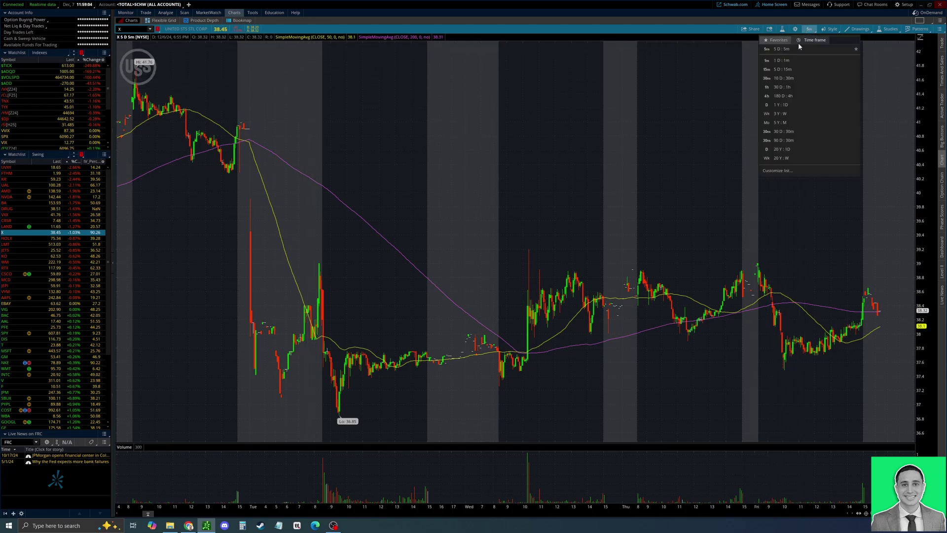
left_click(781, 105)
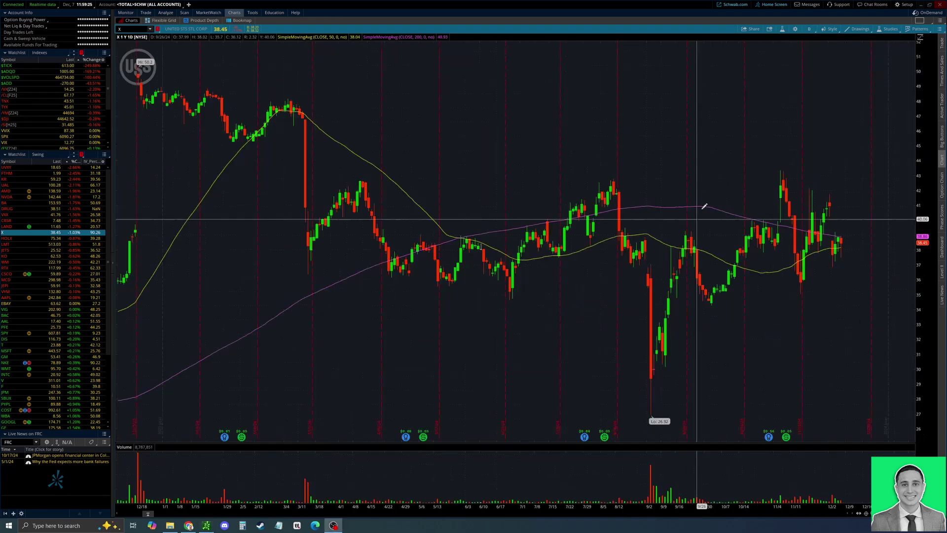
left_click(782, 29)
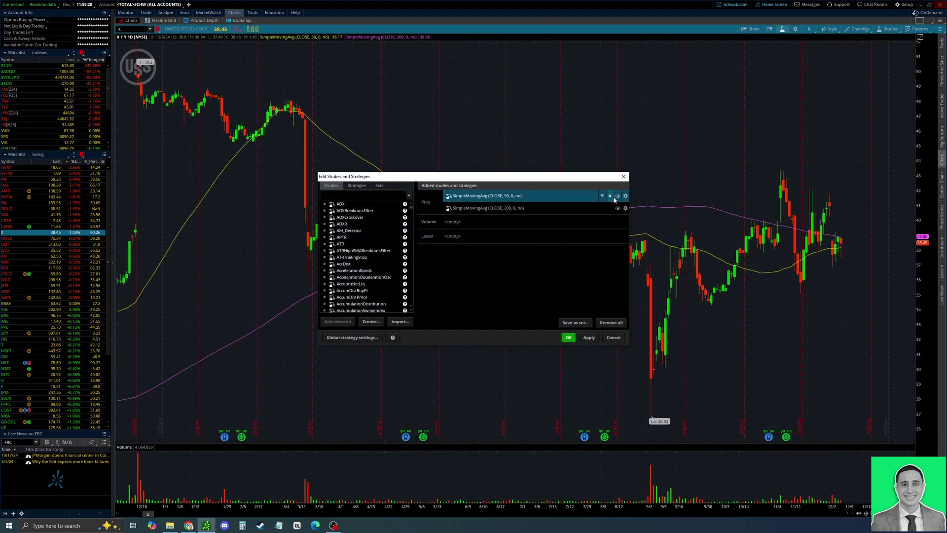
Step: Remove both existing SMA studies from the chart
left_click(610, 197)
left_click(610, 198)
left_click(568, 337)
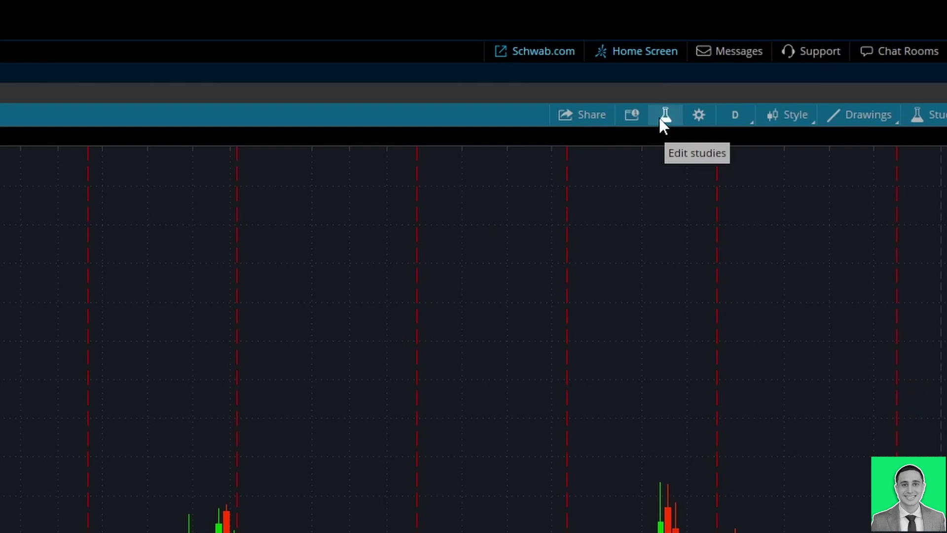
Step: Search 'simplemovin' and add two SimpleMovingAvg studies to the chart
left_click(660, 120)
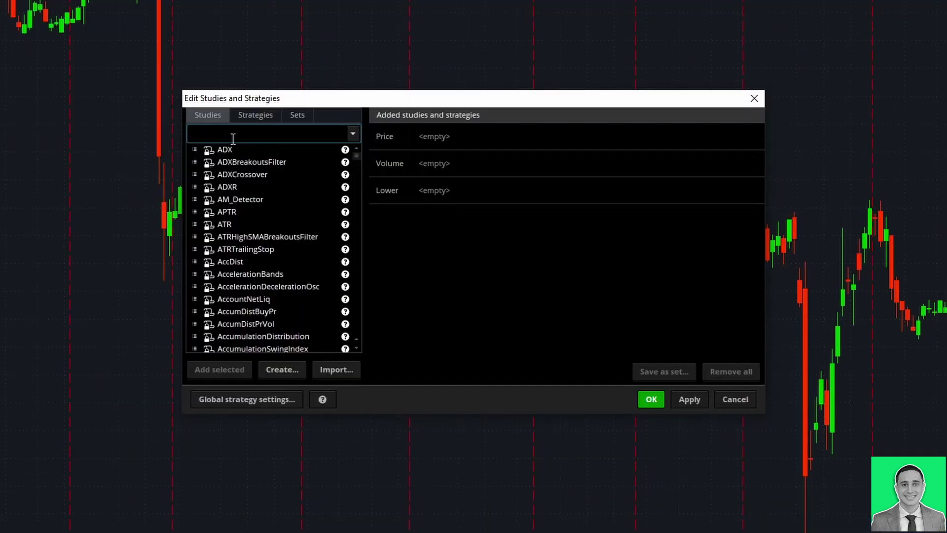
type("si")
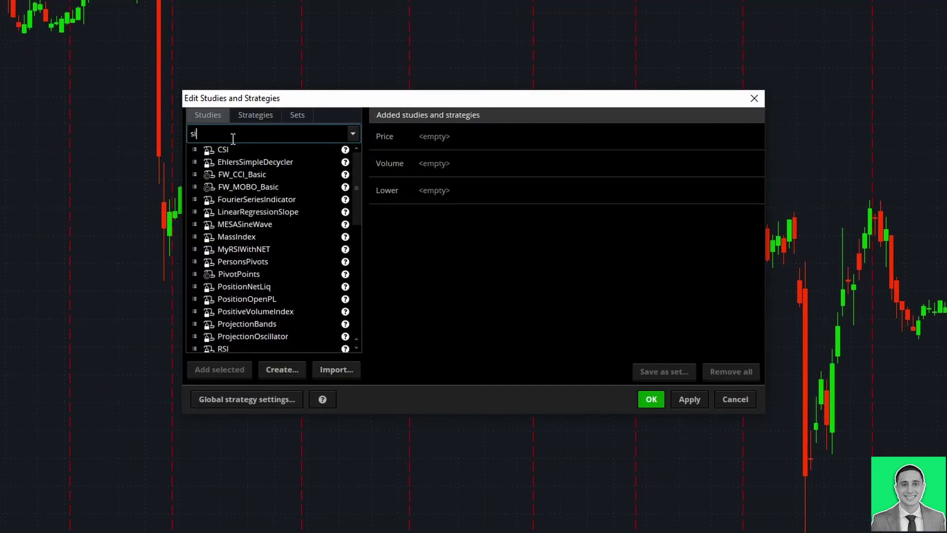
type("mplemovin")
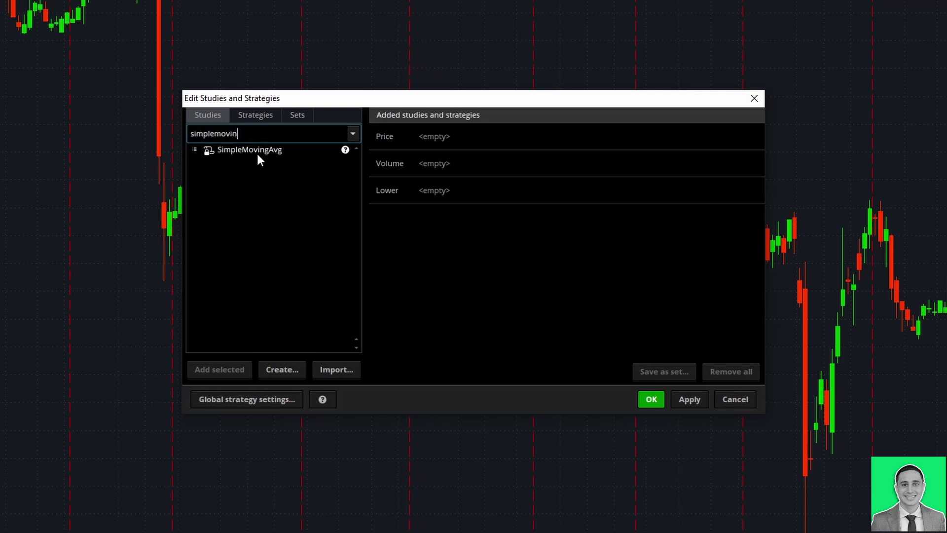
left_click(254, 149)
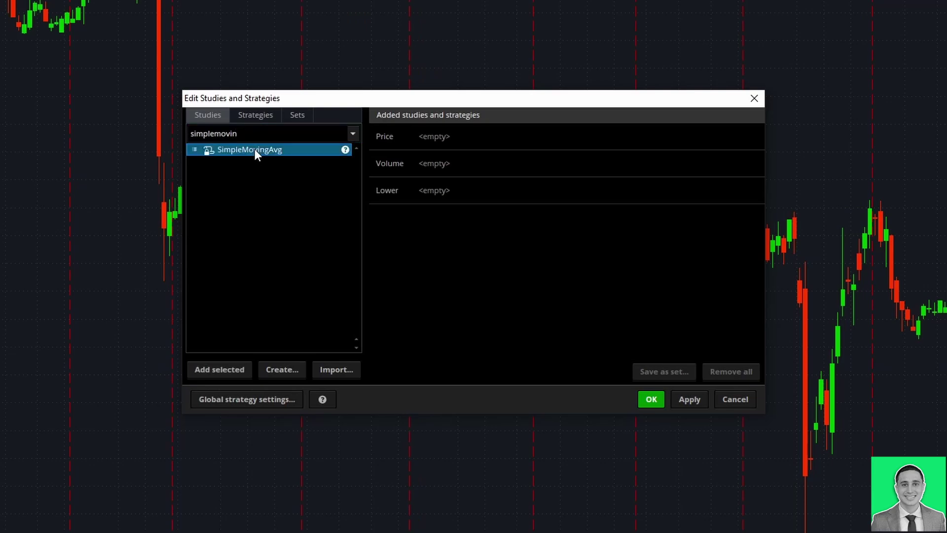
left_click(226, 374)
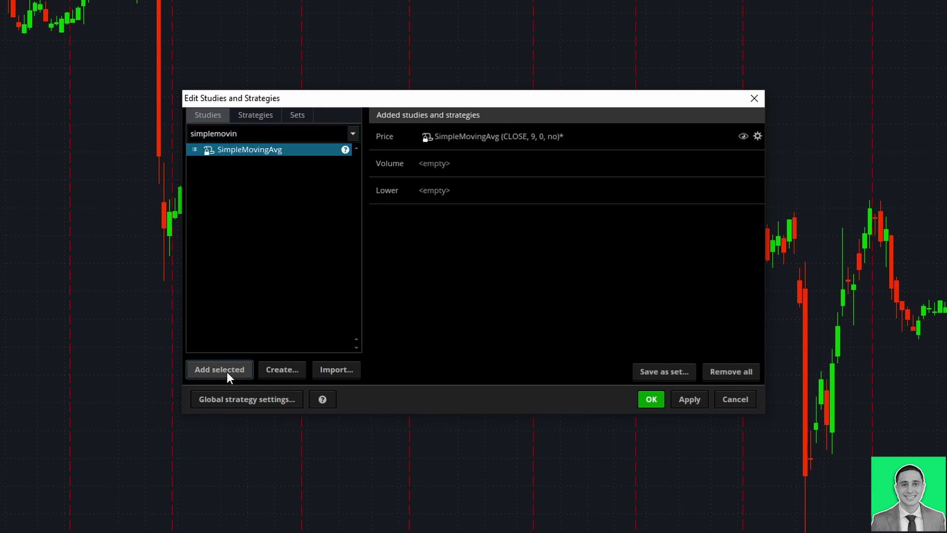
left_click(227, 371)
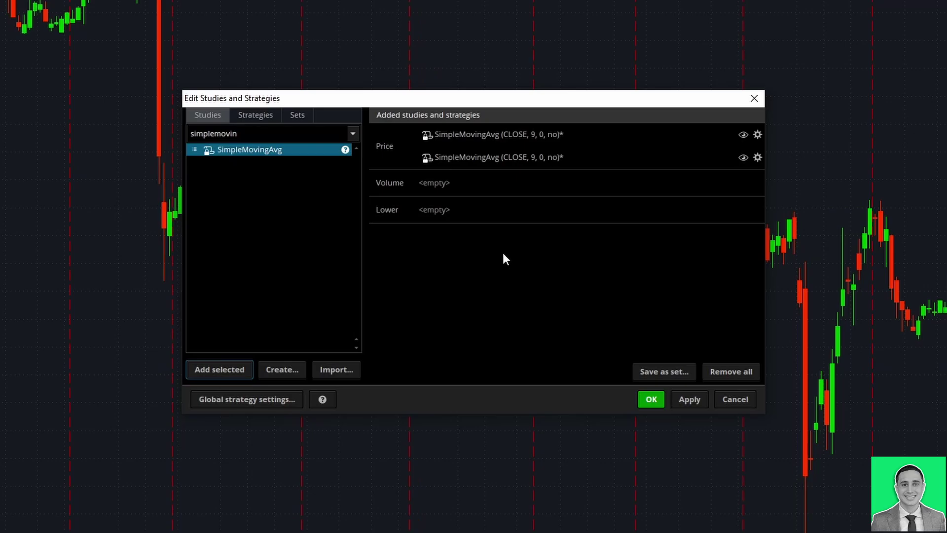
left_click(573, 133)
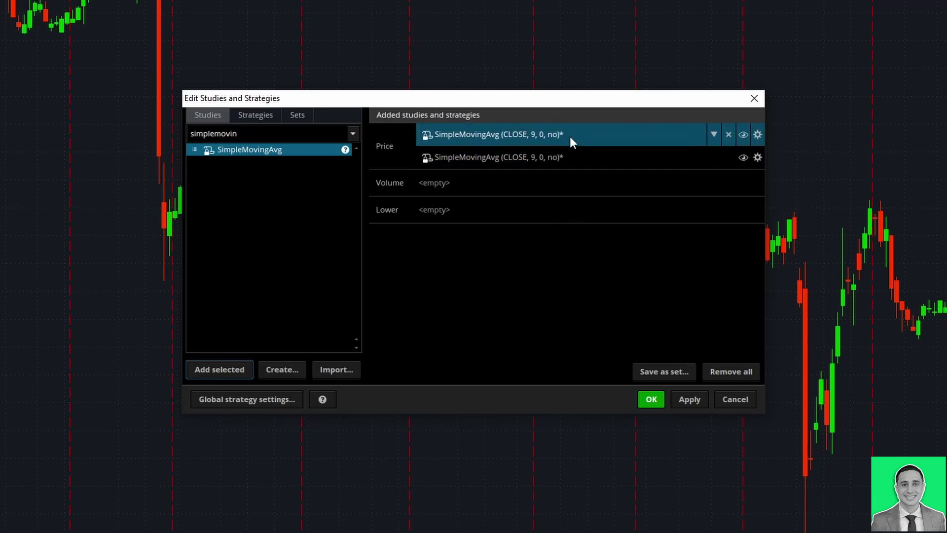
left_click(579, 155)
left_click(578, 141)
Step: Set the SimpleMovingAvg lengths to 50 and 200, then apply them to the chart
left_click(758, 135)
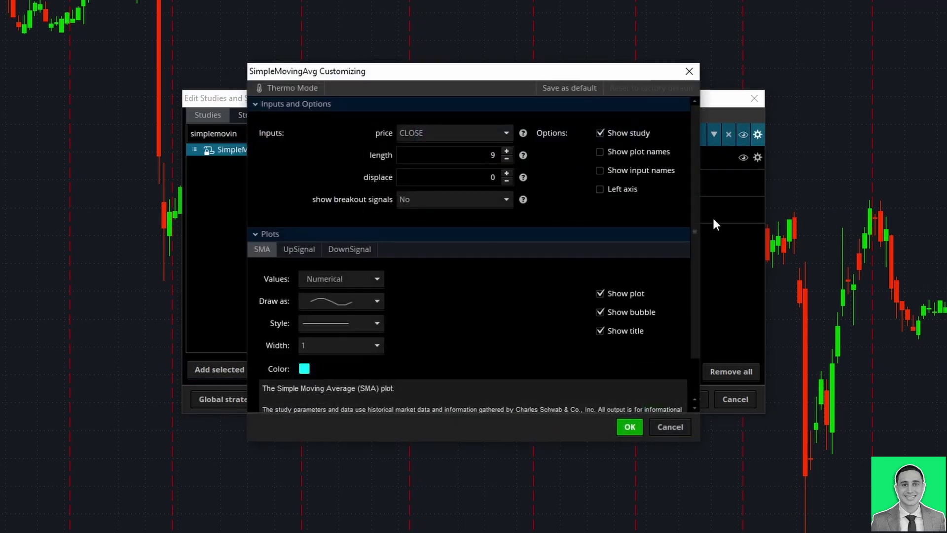
left_click(665, 433)
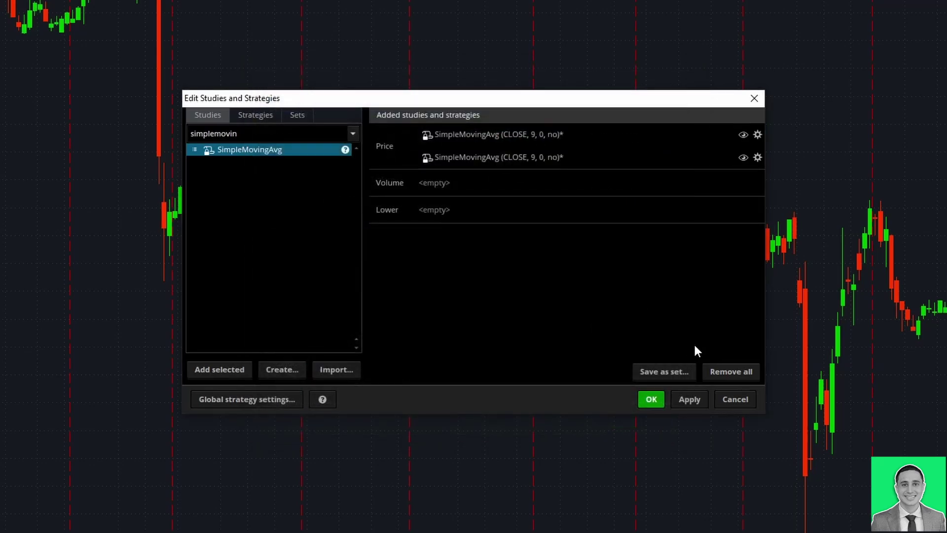
left_click(757, 134)
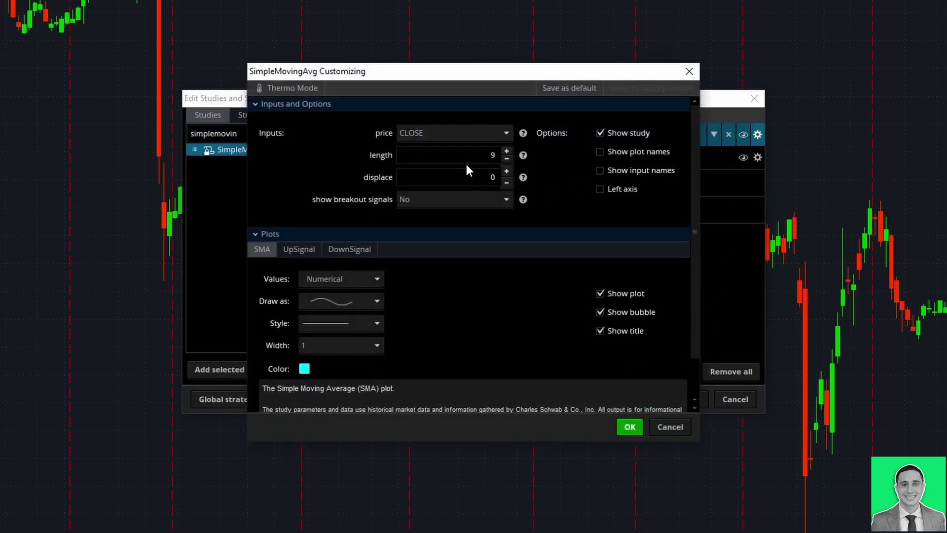
type("50")
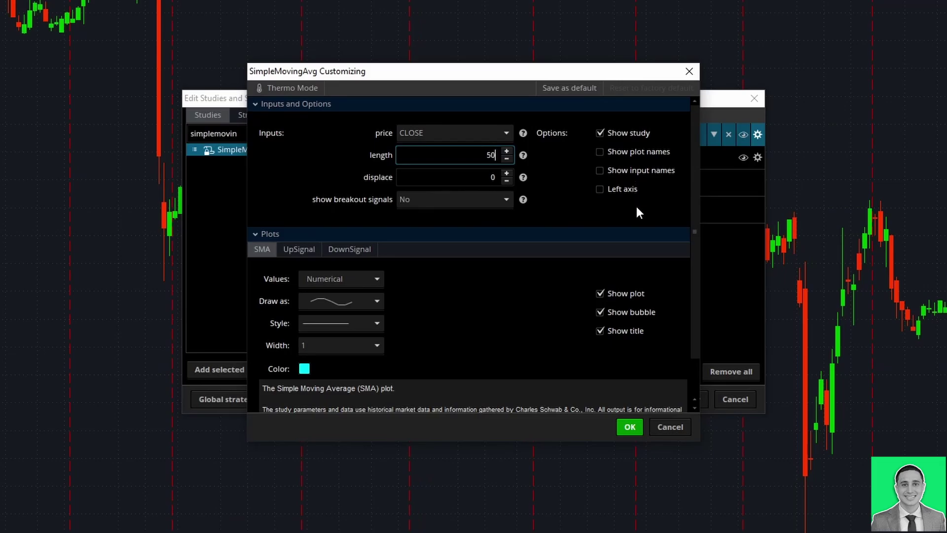
left_click(630, 427)
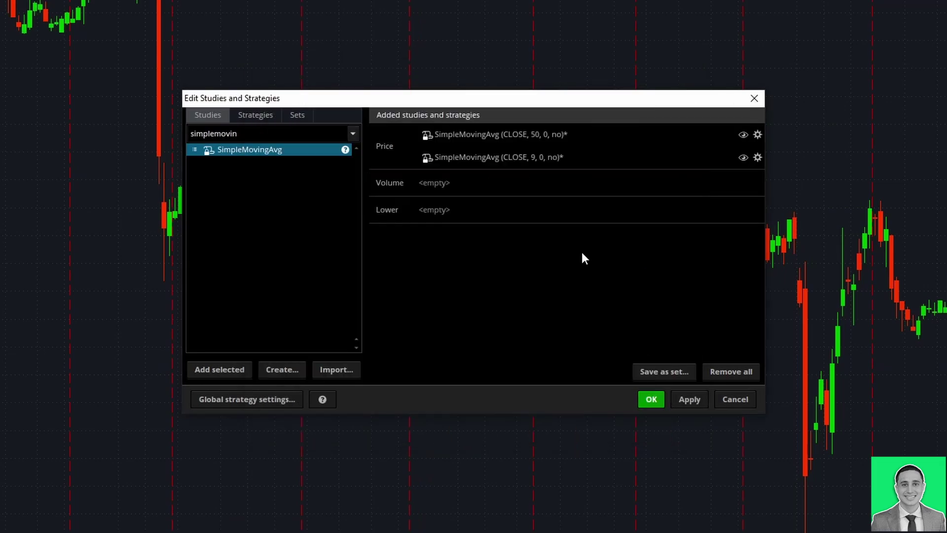
left_click(757, 157)
double_click(477, 158)
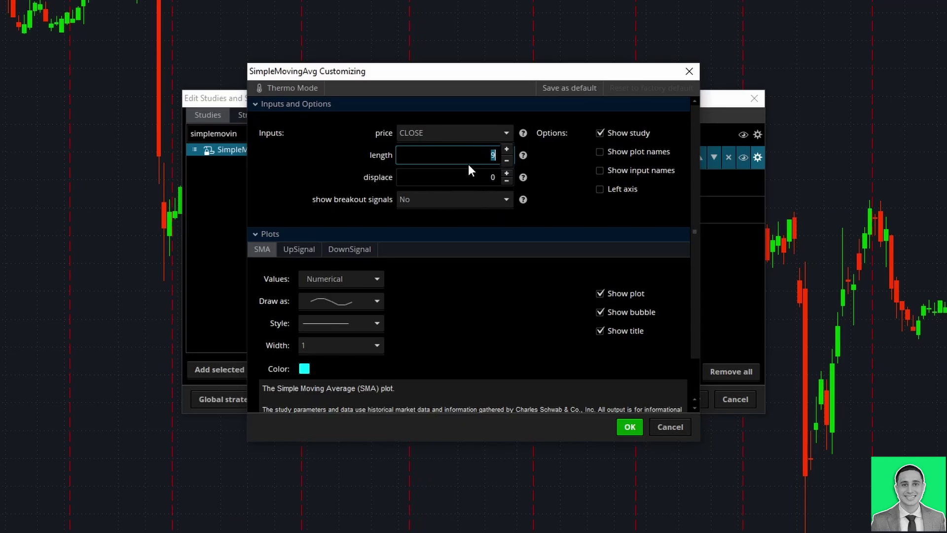
type("200")
left_click(619, 424)
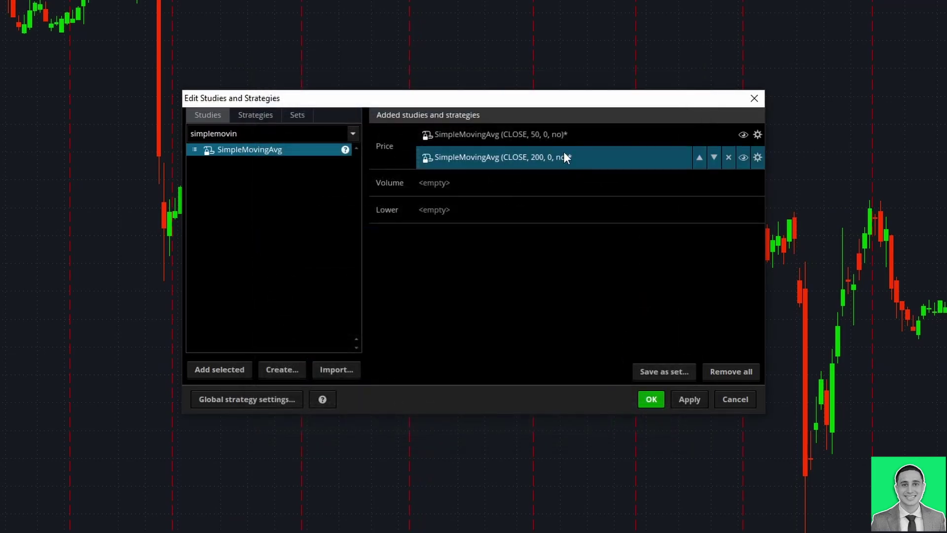
left_click(684, 401)
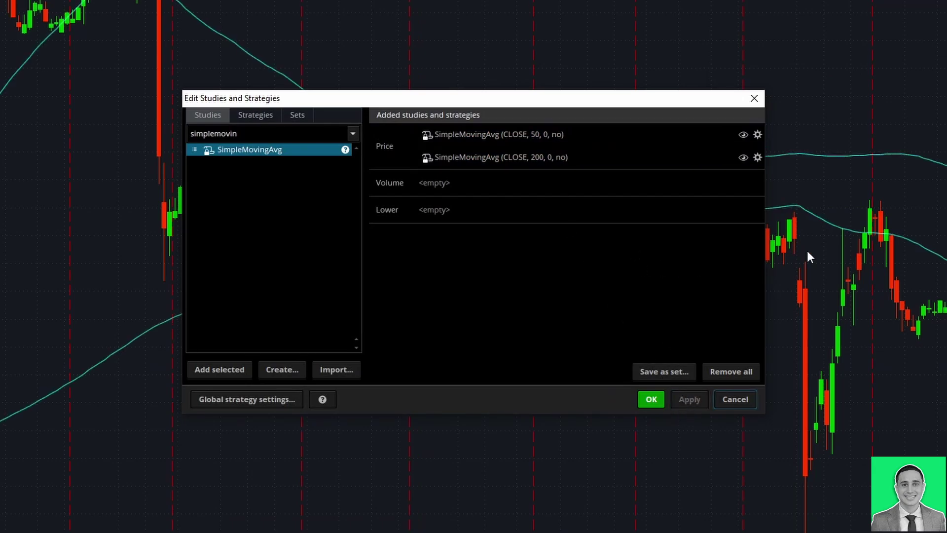
Step: Colour the 50-period SMA yellow and the 200-period SMA magenta, then apply
left_click(756, 135)
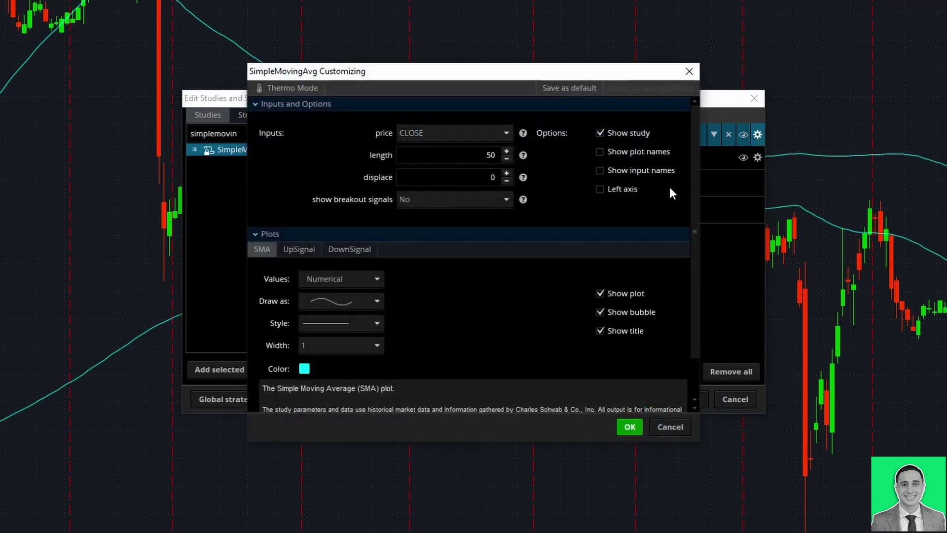
left_click(304, 368)
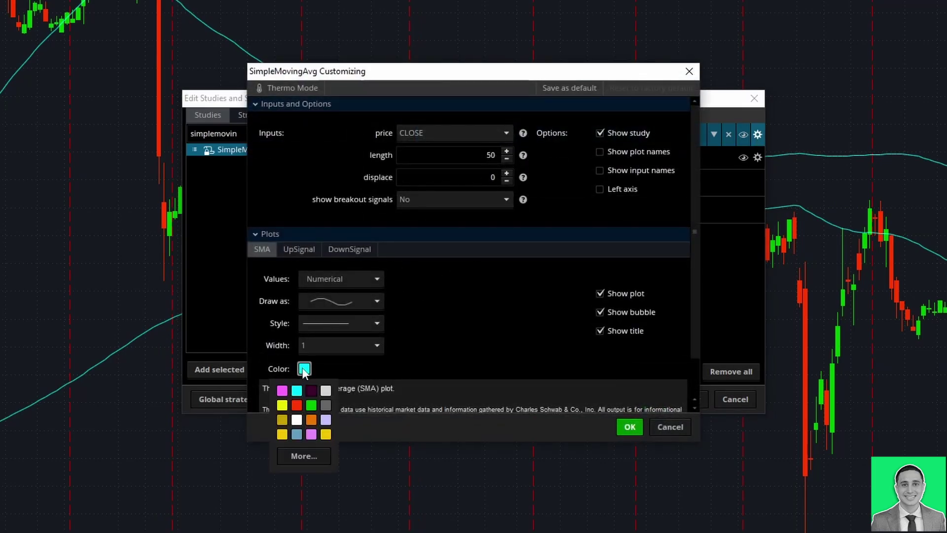
left_click(282, 405)
left_click(630, 426)
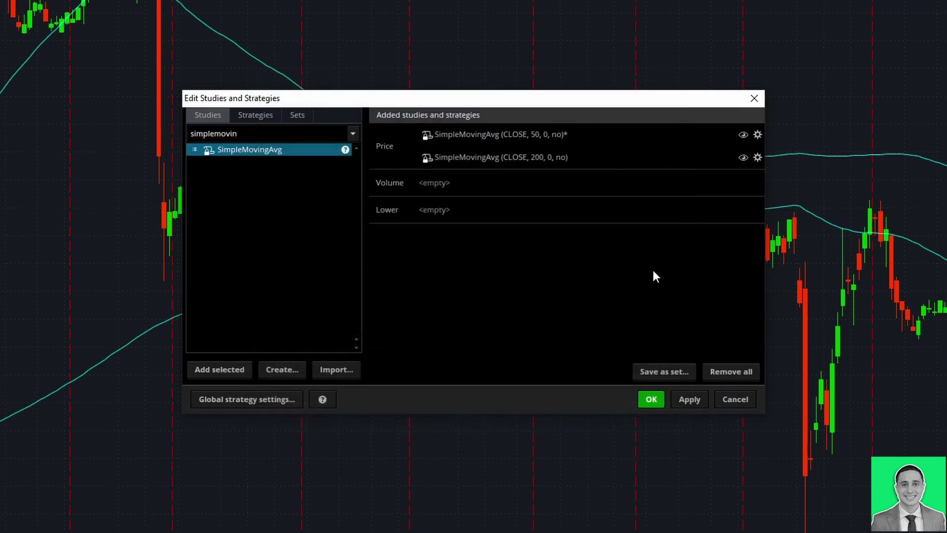
left_click(754, 157)
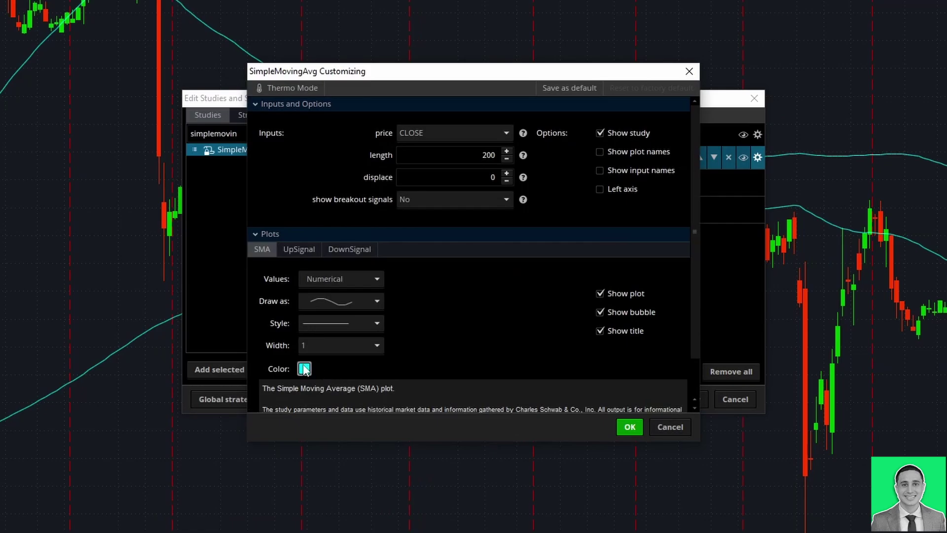
left_click(304, 368)
left_click(282, 391)
left_click(630, 427)
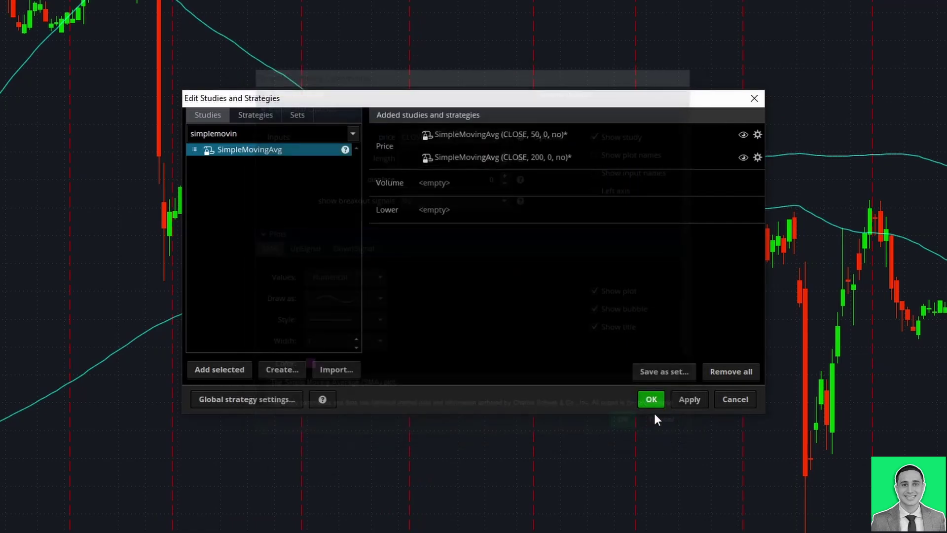
left_click(685, 400)
Step: Confirm the 50-period line stays yellow, apply, and close the studies window
left_click(758, 134)
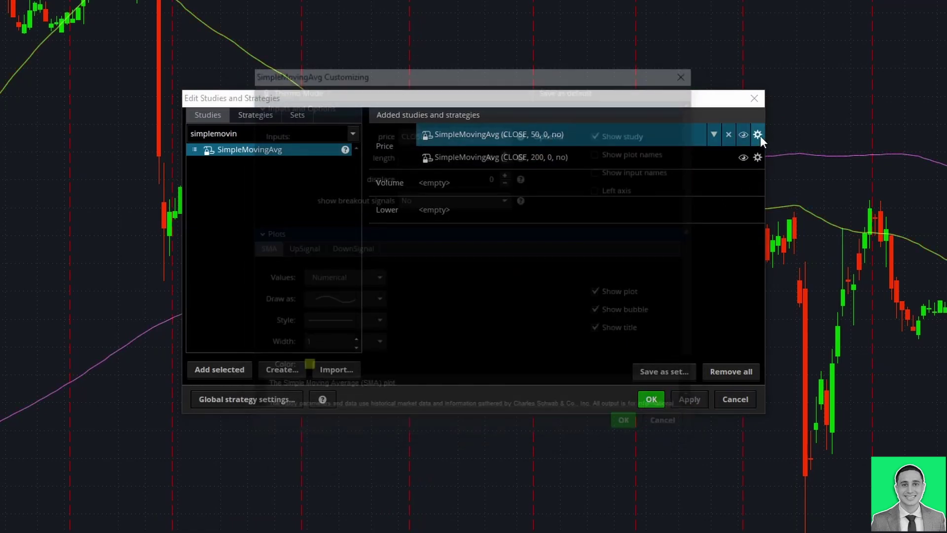
left_click(305, 369)
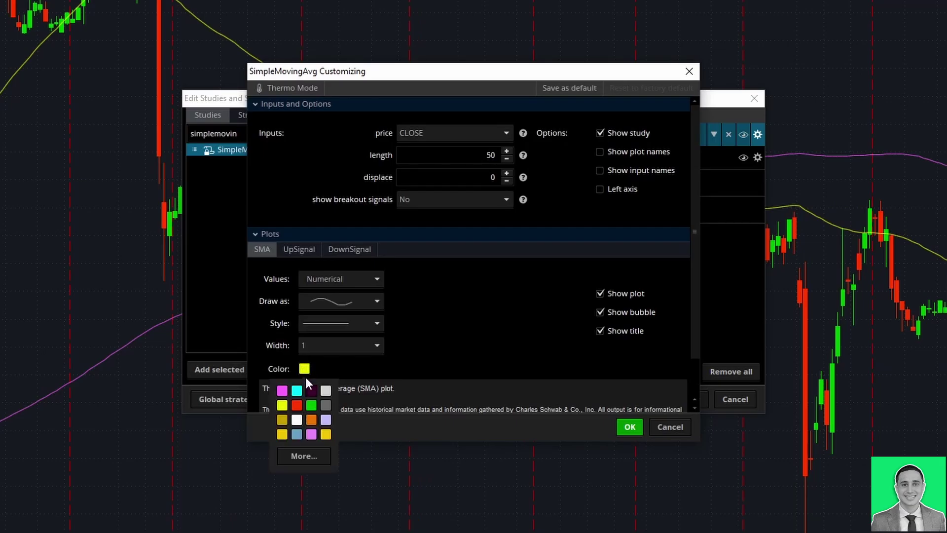
left_click(621, 430)
left_click(692, 401)
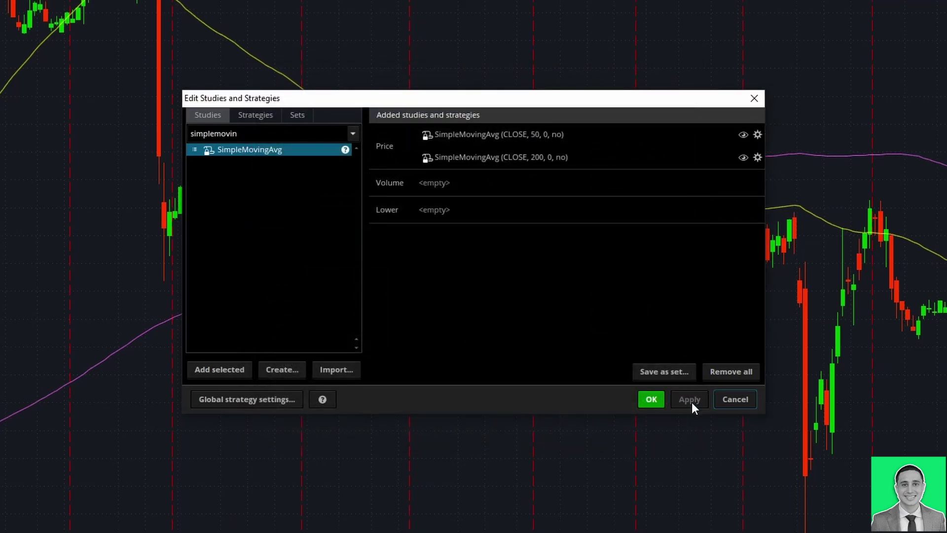
left_click(639, 400)
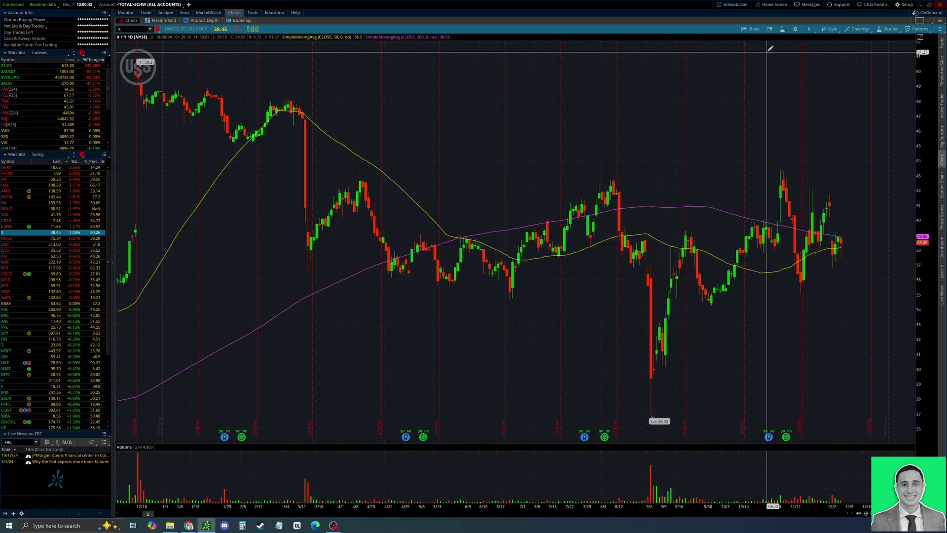
left_click(809, 29)
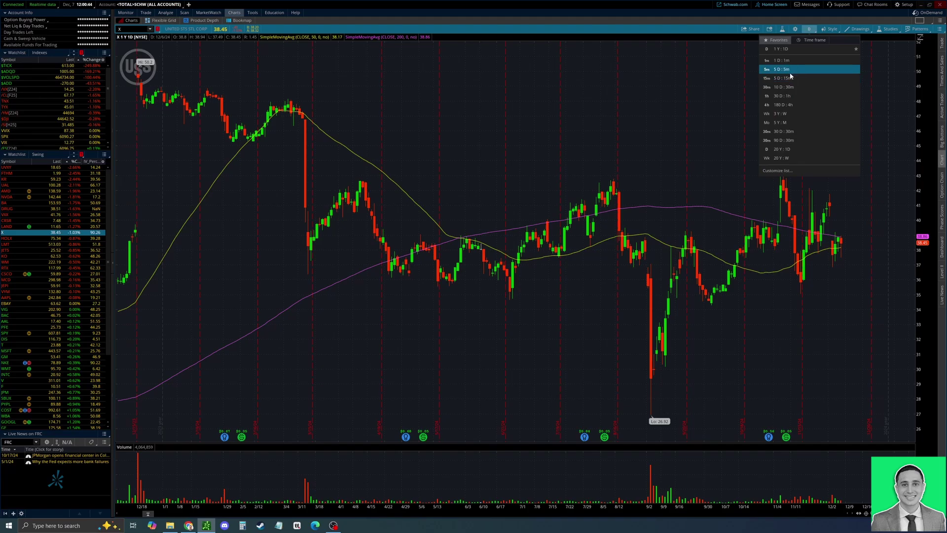
left_click(789, 70)
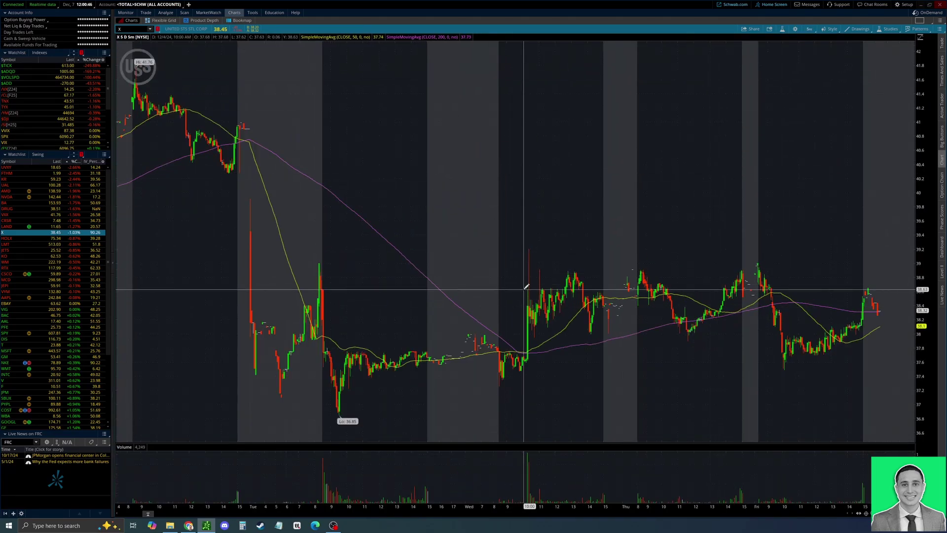
scroll(760, 304, "up", 2)
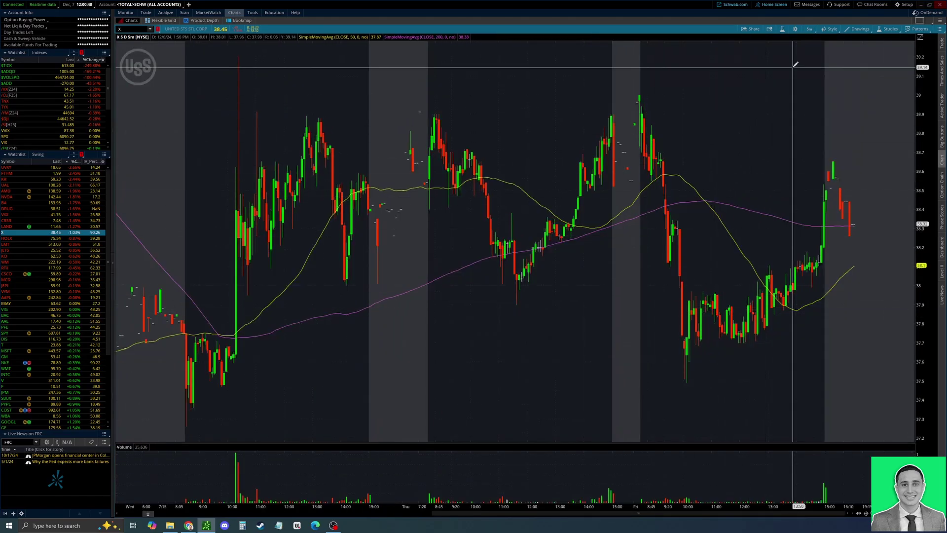
left_click(809, 29)
left_click(795, 106)
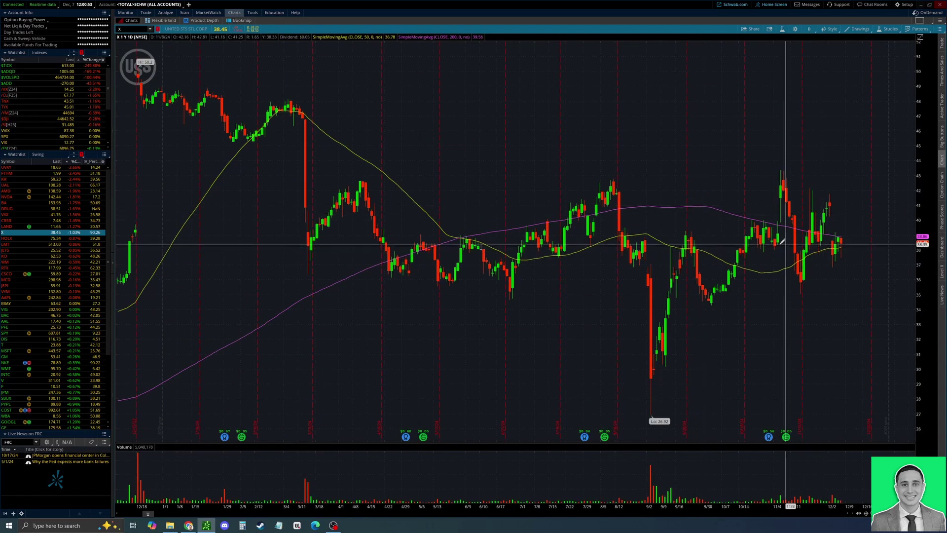
scroll(492, 225, "up", 3)
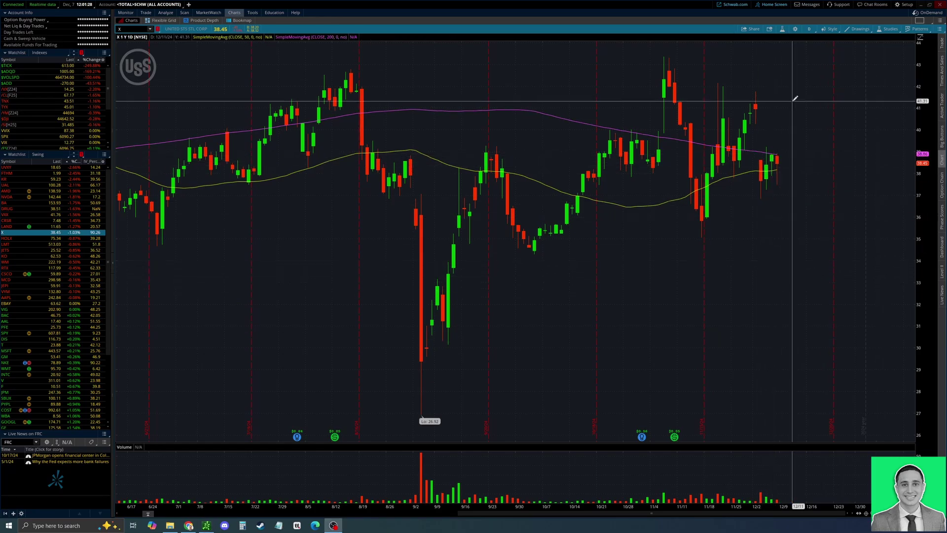
left_click(809, 29)
left_click(776, 69)
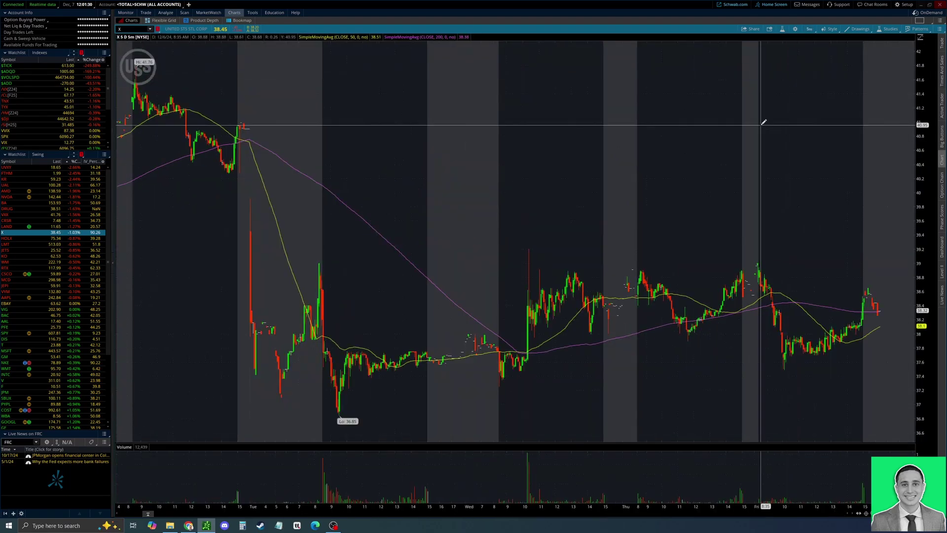
left_click(807, 30)
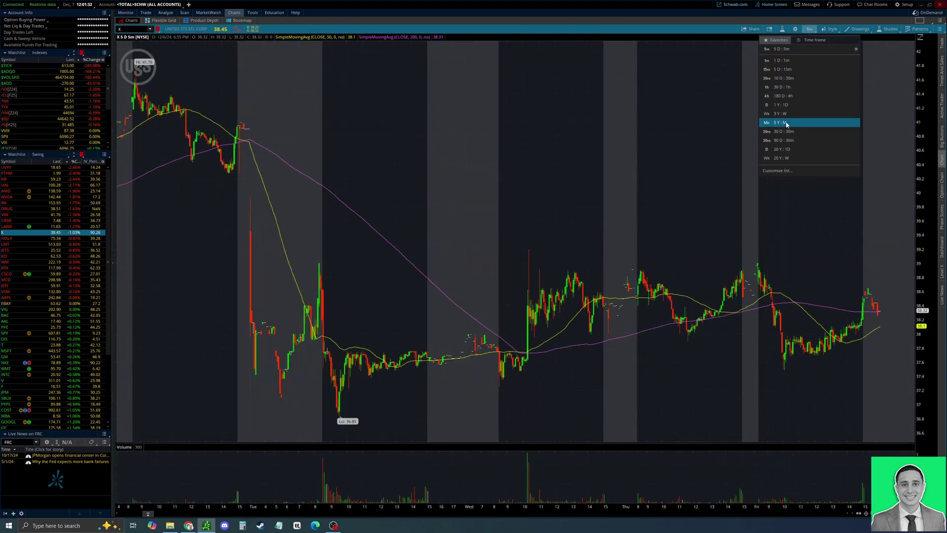
left_click(786, 105)
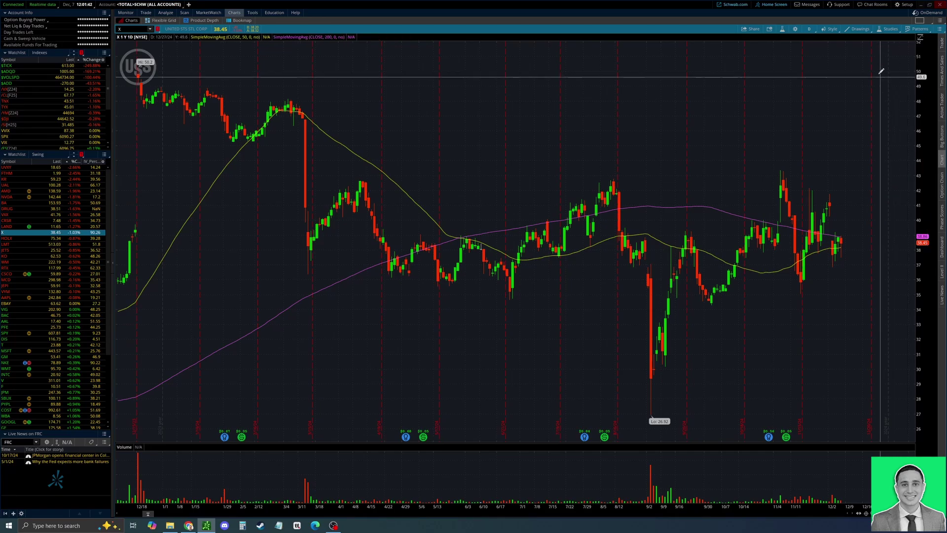
left_click(808, 29)
left_click(785, 70)
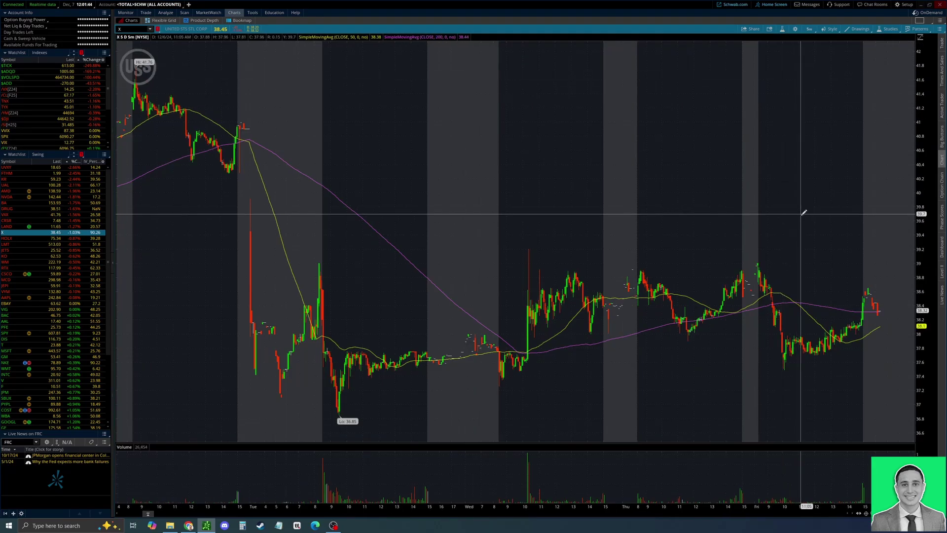
left_click_drag(697, 270, 755, 270)
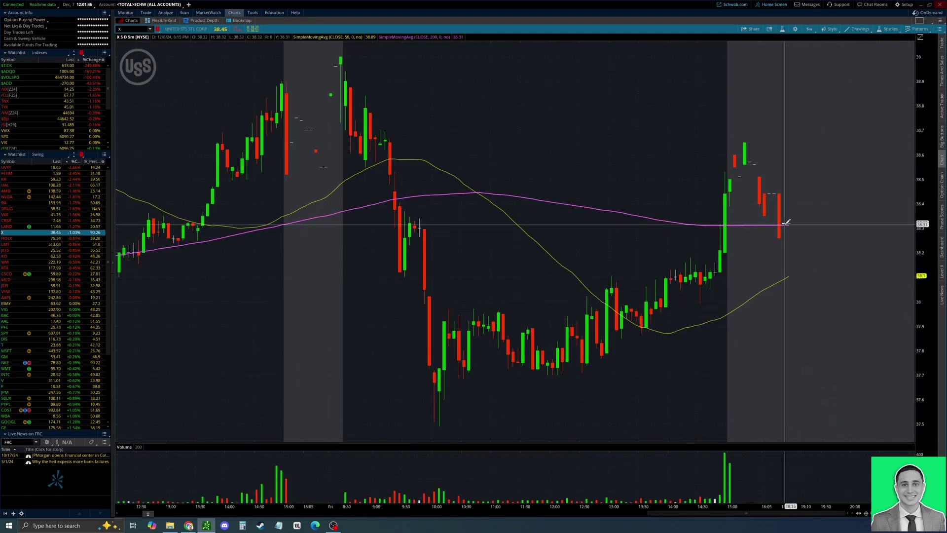
left_click(811, 29)
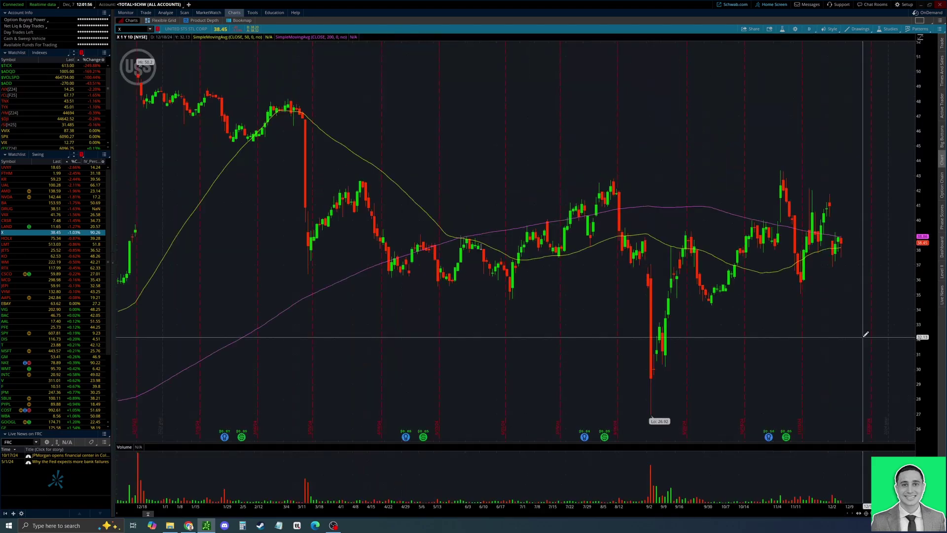
left_click(801, 101)
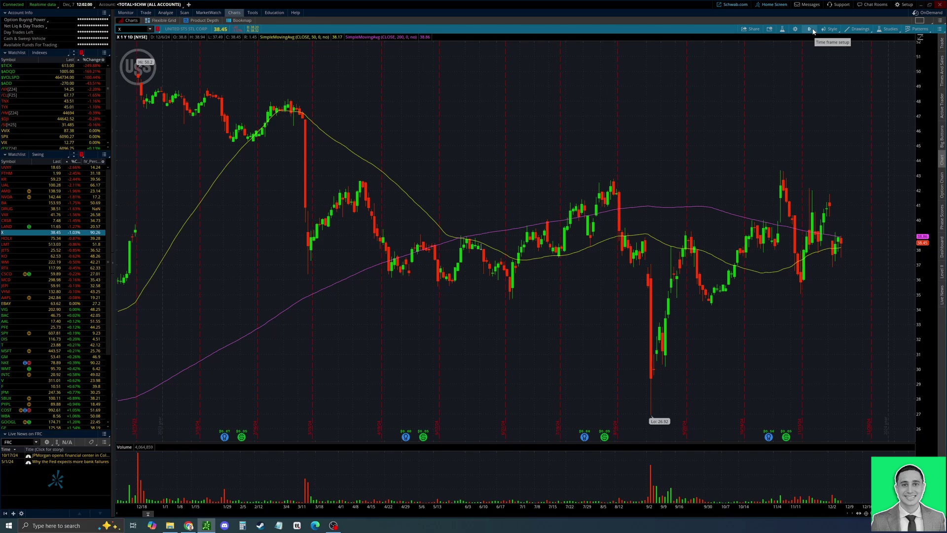
Step: Replace the simple moving averages with a DailySMA study found by searching 'dailysma'
left_click(782, 29)
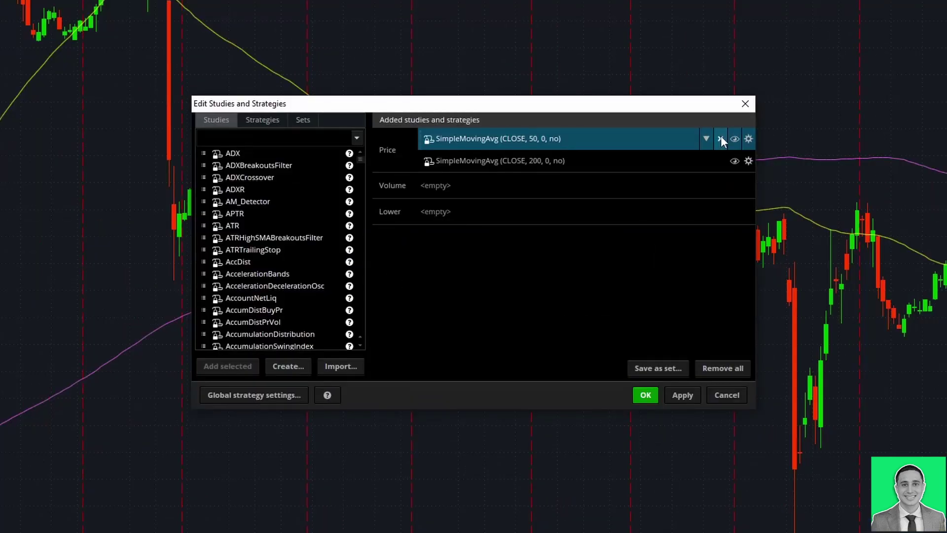
left_click(610, 195)
left_click(610, 195)
left_click(589, 338)
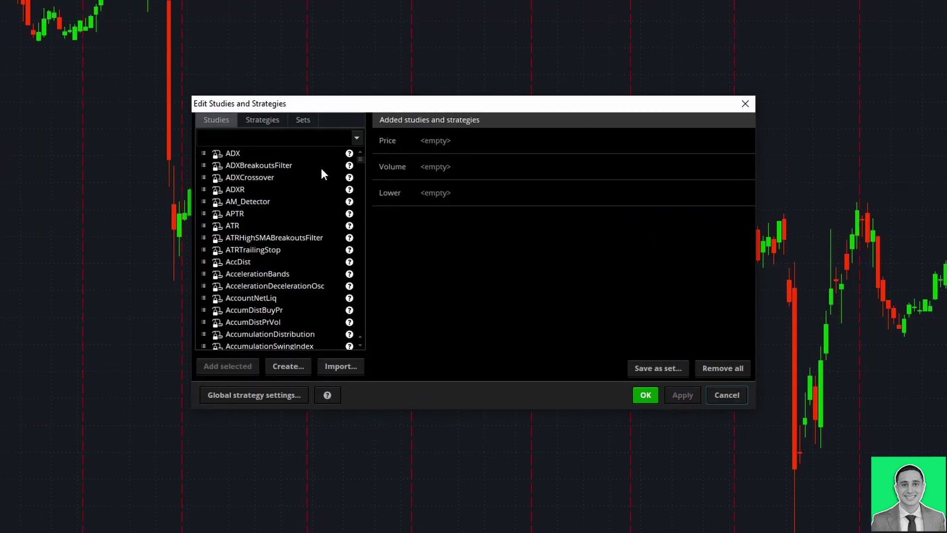
left_click(294, 138)
type("d")
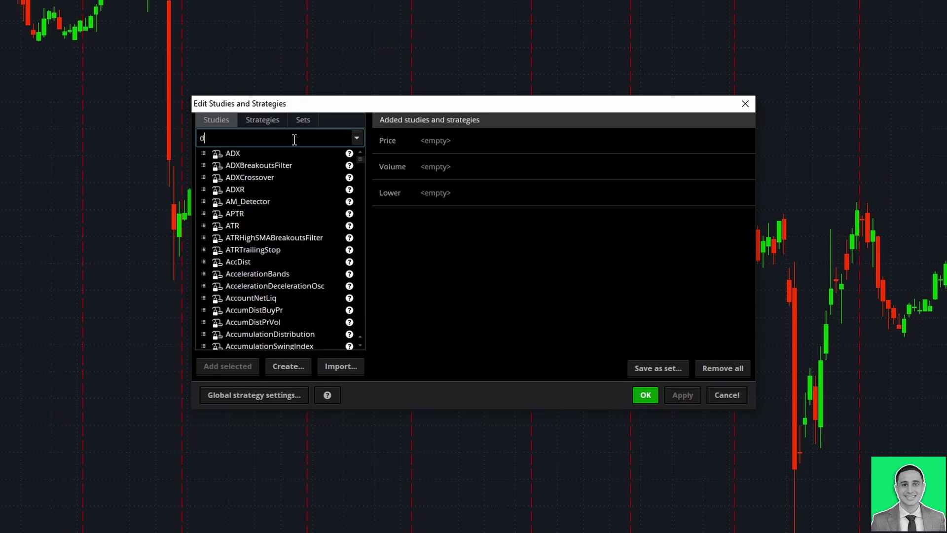
type("ailysma")
left_click(266, 154)
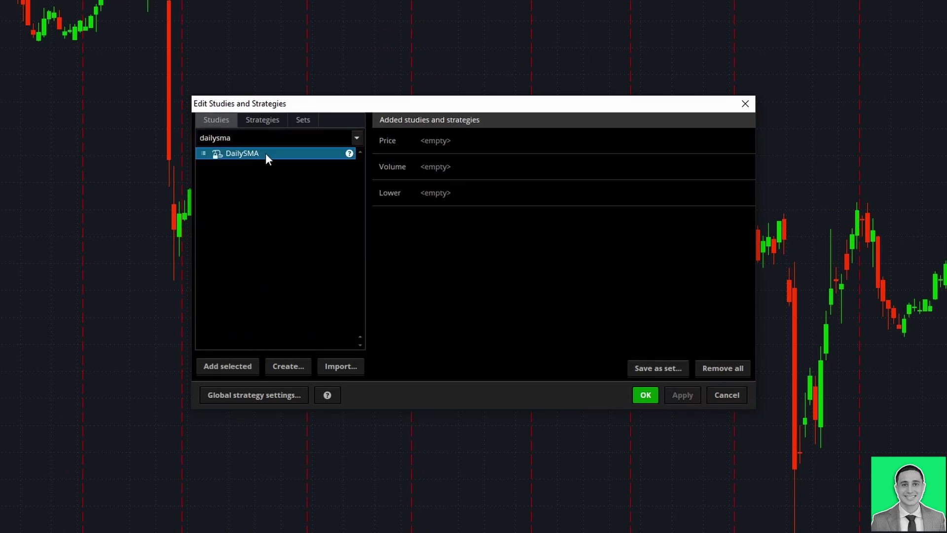
double_click(230, 365)
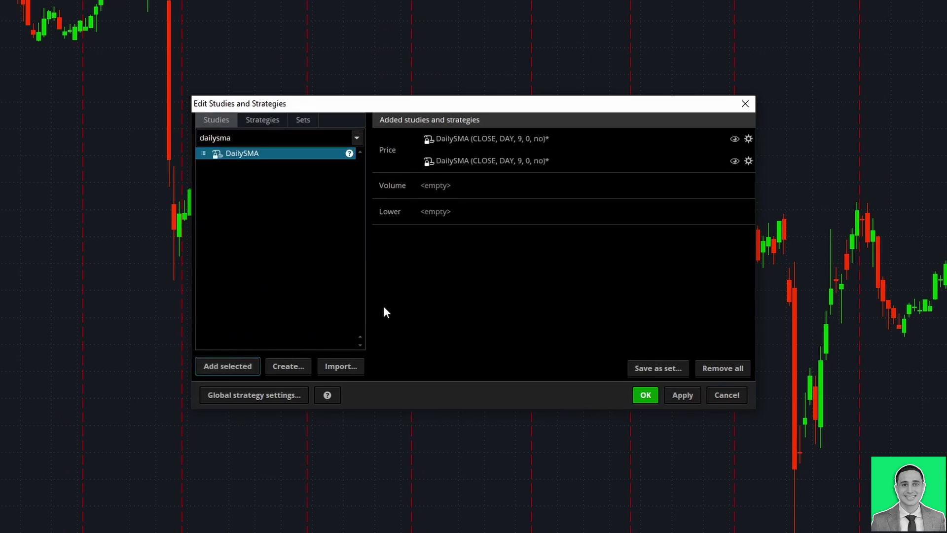
Step: Set the first DailySMA to length 50, daily aggregation, yellow, and apply
left_click(748, 139)
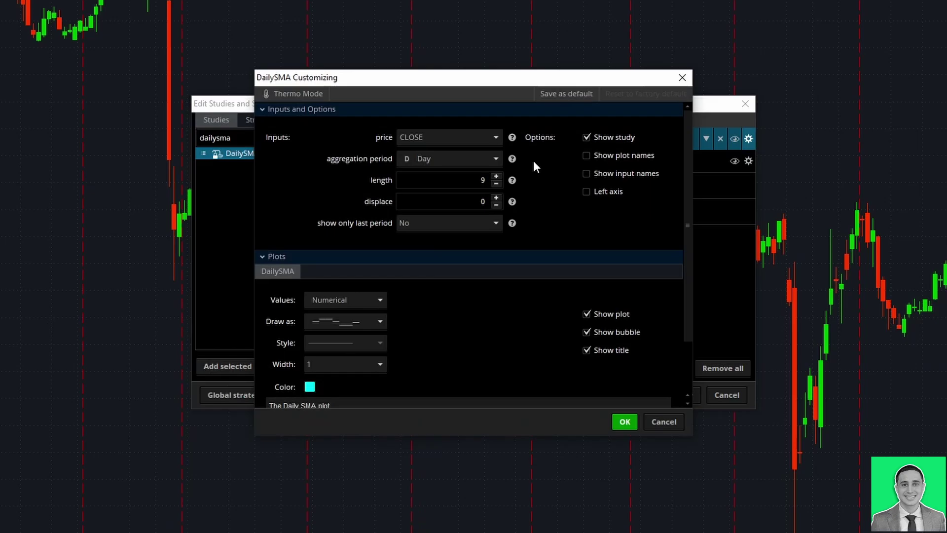
double_click(458, 181)
type("50")
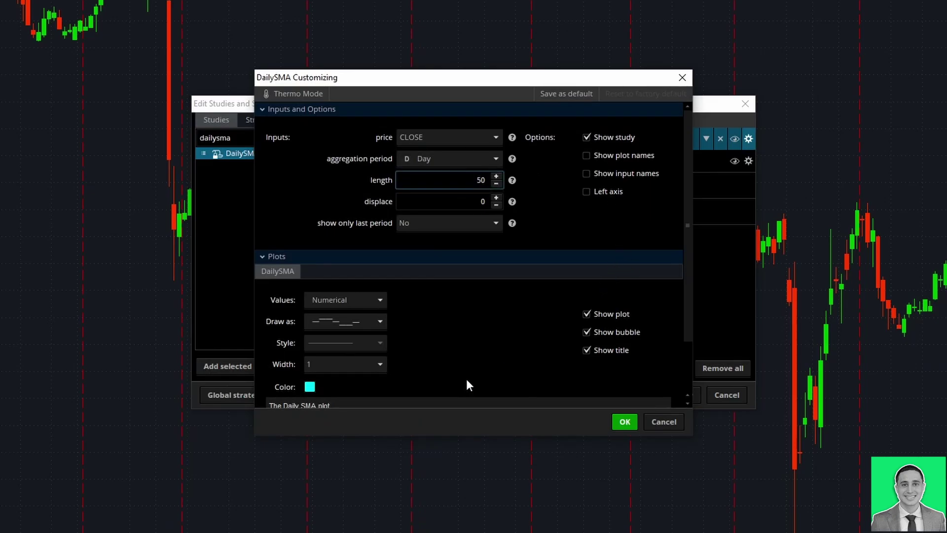
left_click(444, 163)
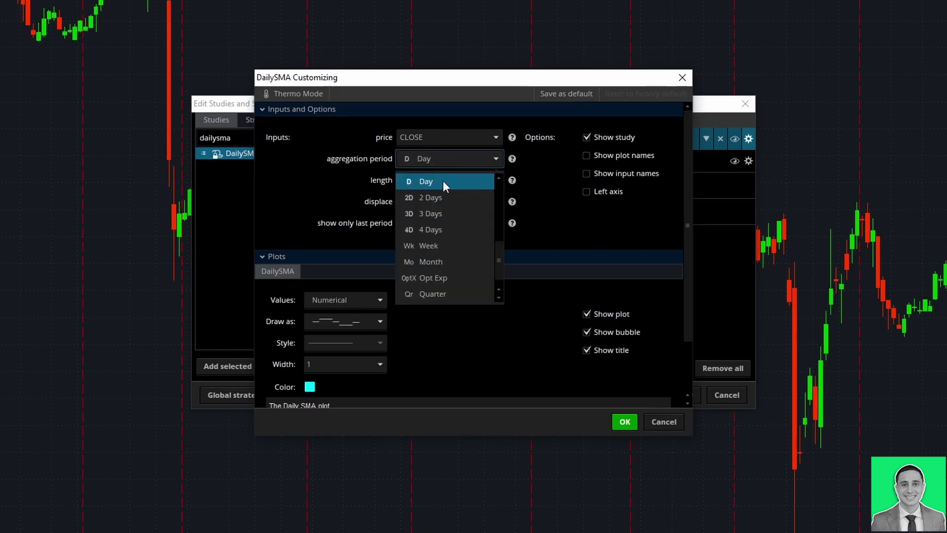
left_click(442, 181)
left_click(311, 389)
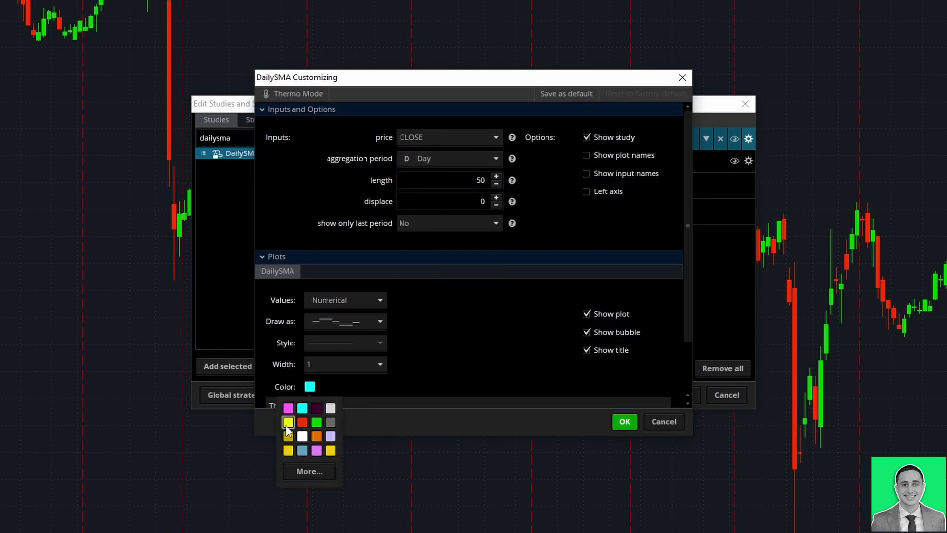
left_click(288, 429)
left_click(624, 422)
left_click(680, 395)
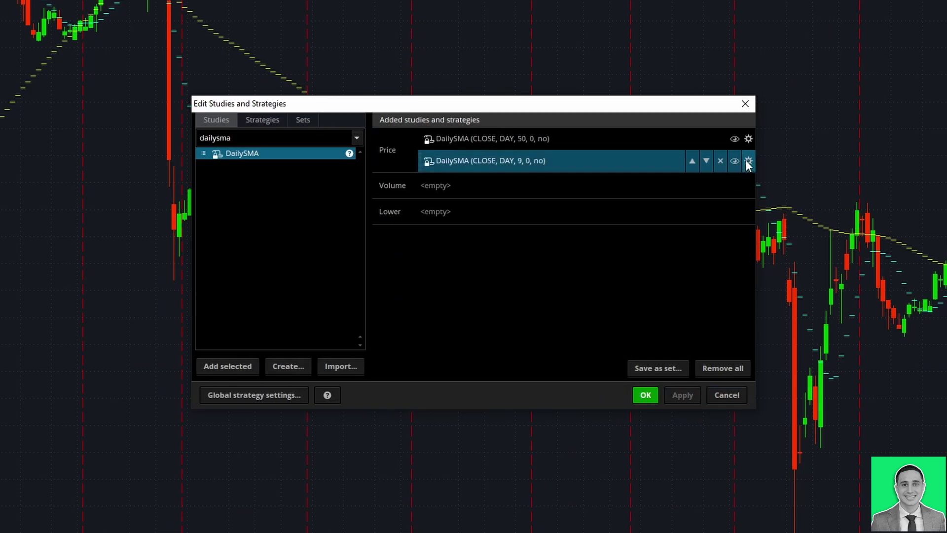
Step: Set the second DailySMA to length 200 in magenta, apply, and close the editor
left_click(747, 160)
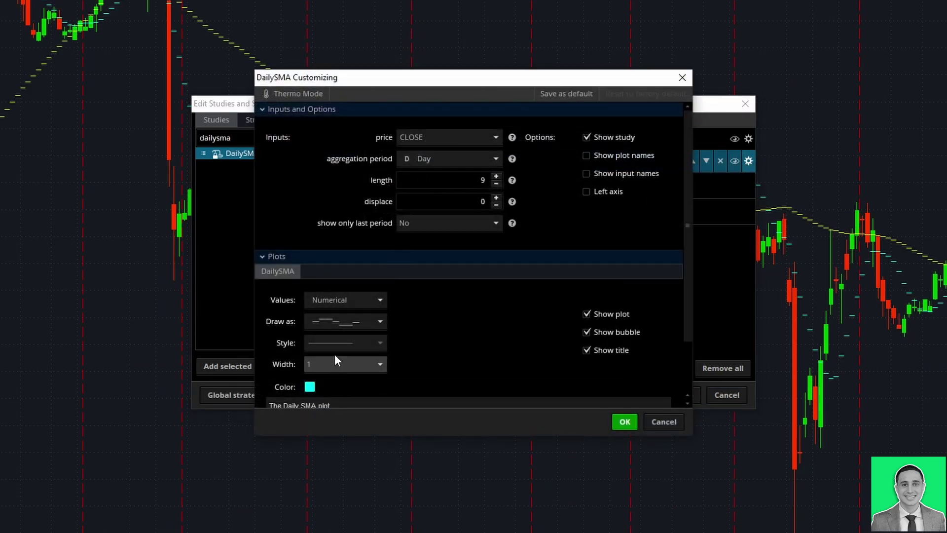
left_click(482, 181)
key("BackSpace")
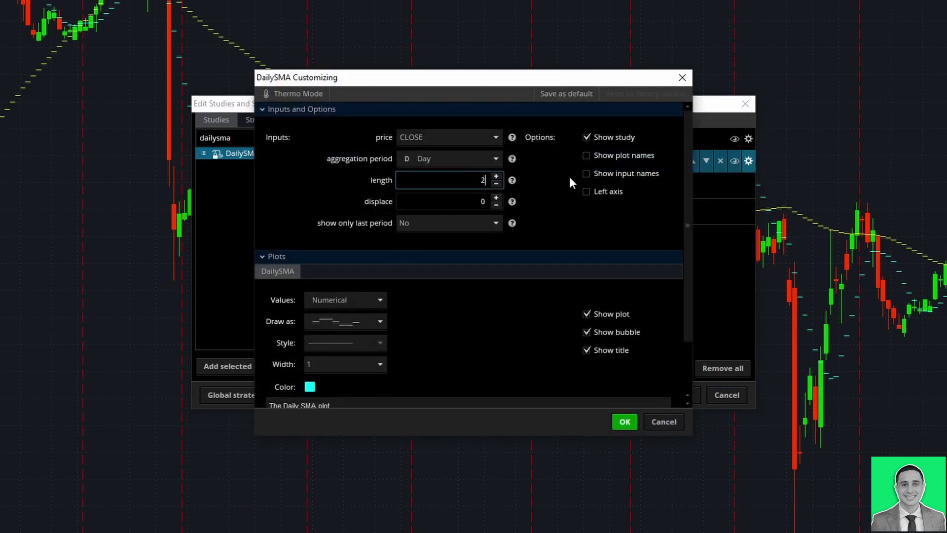
type("200")
left_click(311, 386)
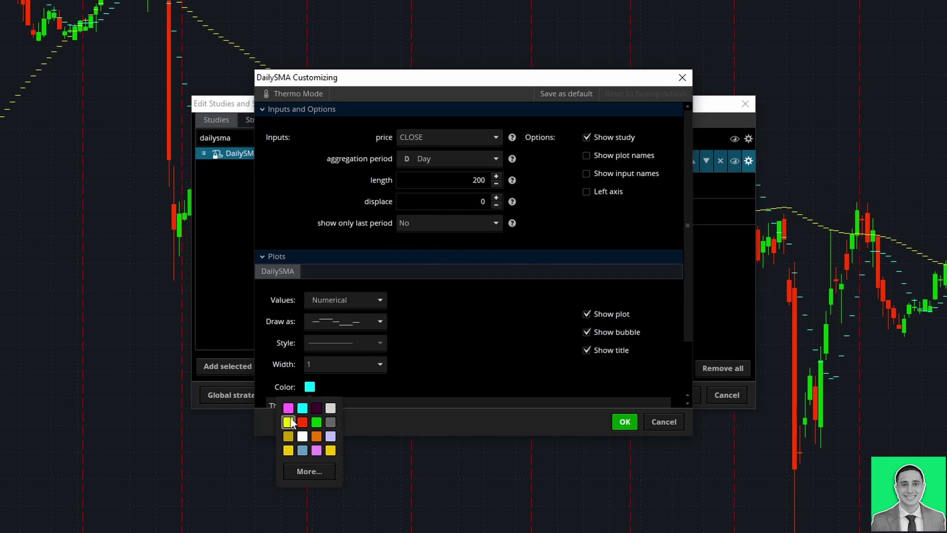
left_click(289, 406)
left_click(613, 422)
left_click(693, 396)
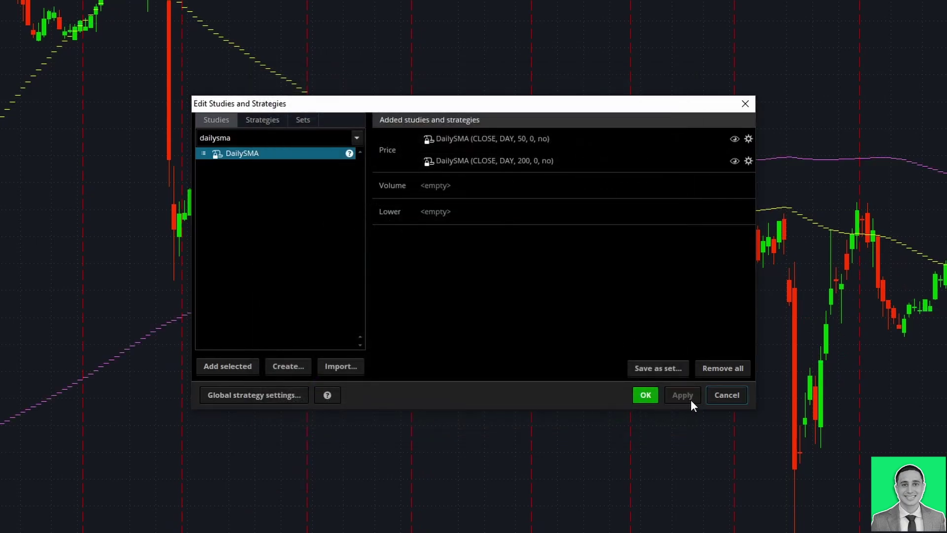
left_click(643, 394)
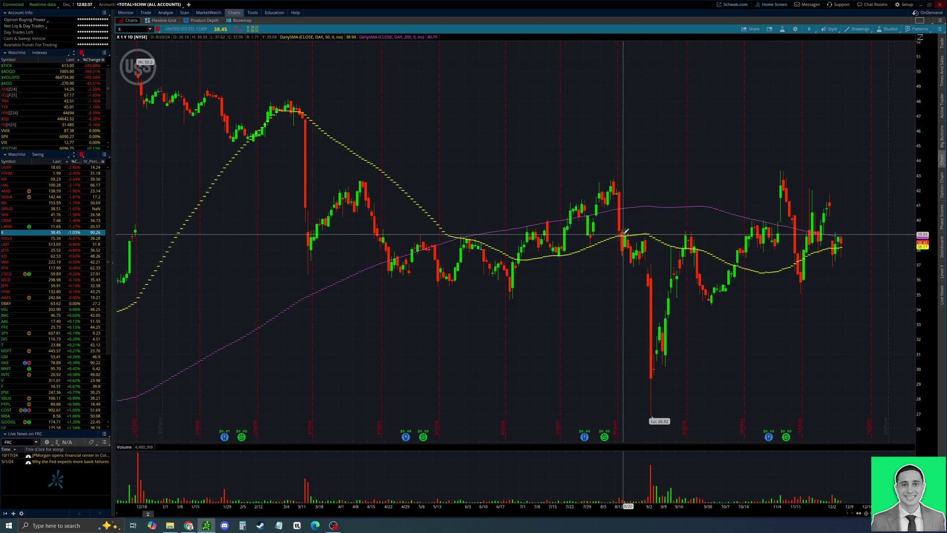
left_click(808, 29)
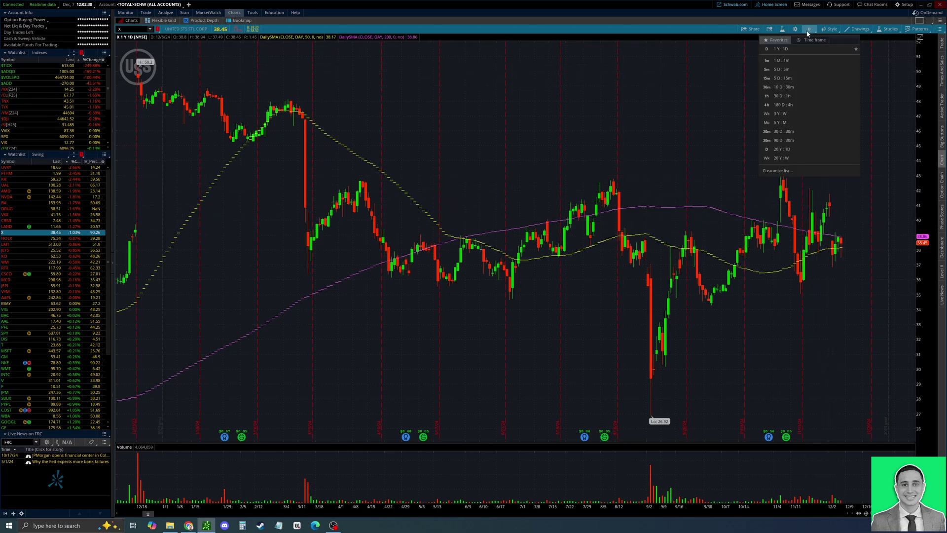
left_click(796, 75)
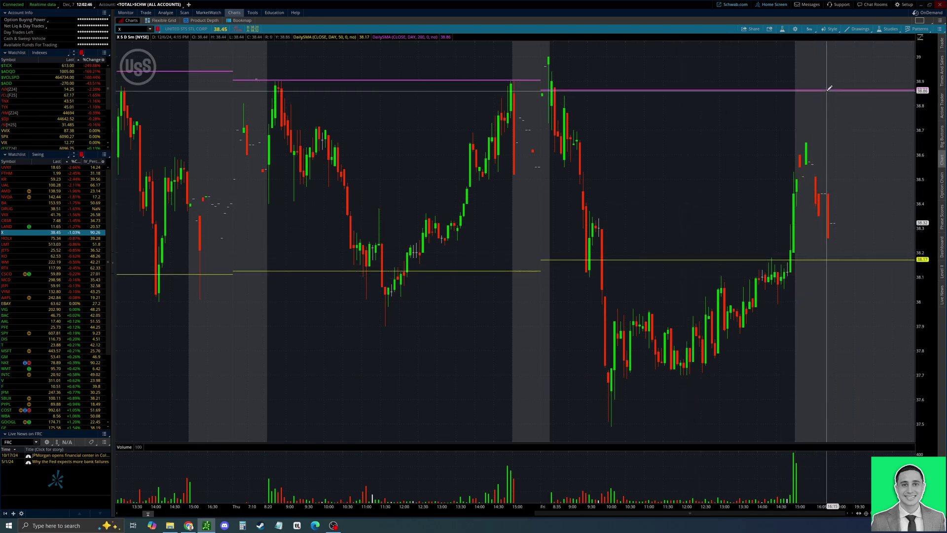
left_click(809, 29)
left_click(766, 128)
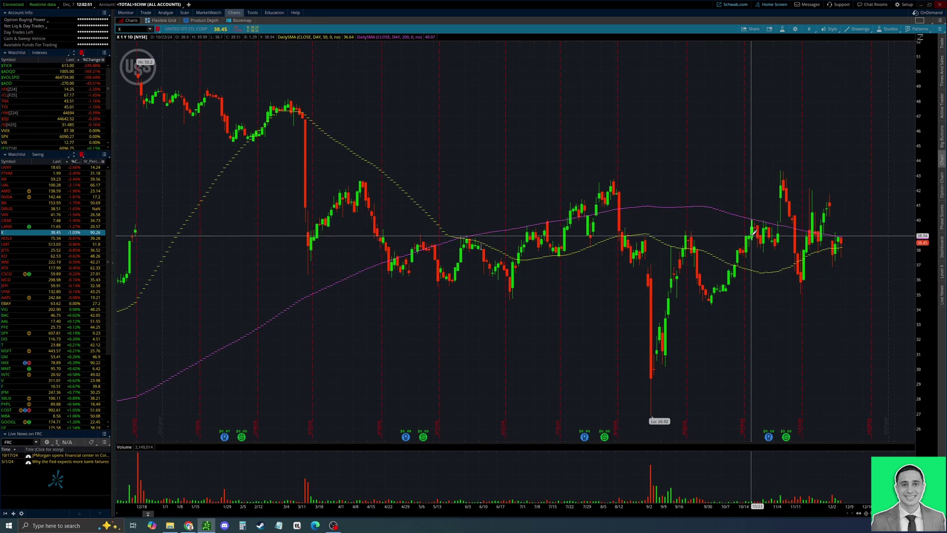
Step: Search for SimpleMovingAvg in Edit Studies and add it to the chart
left_click(782, 28)
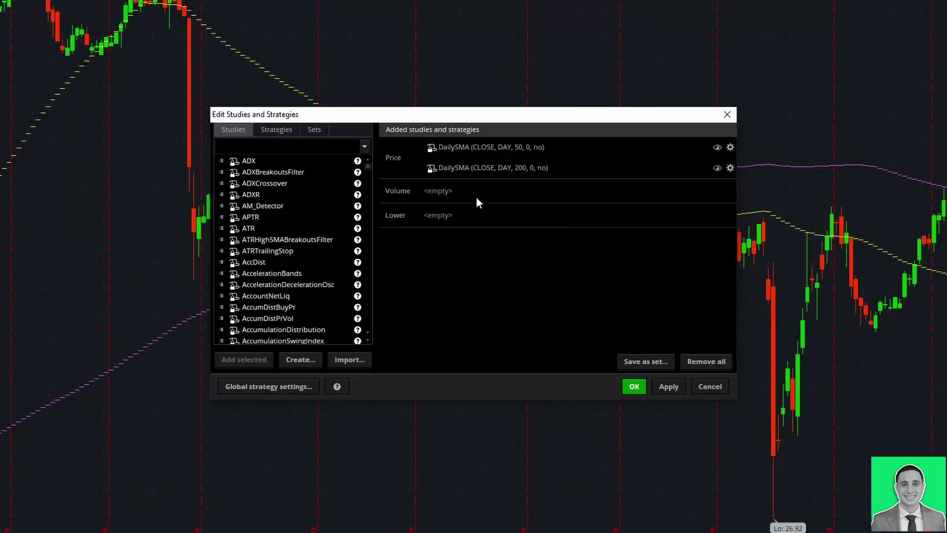
left_click(314, 147)
type("simple")
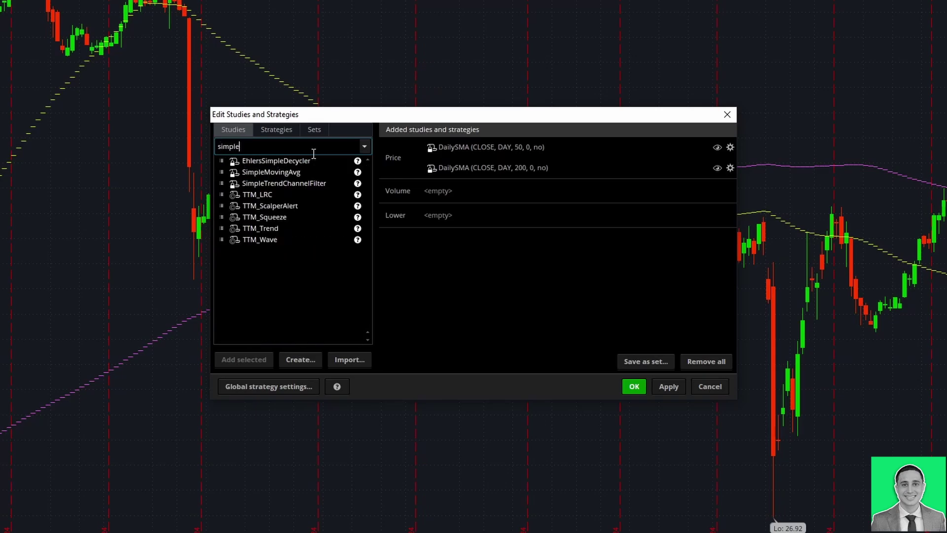
type("mov")
left_click(305, 161)
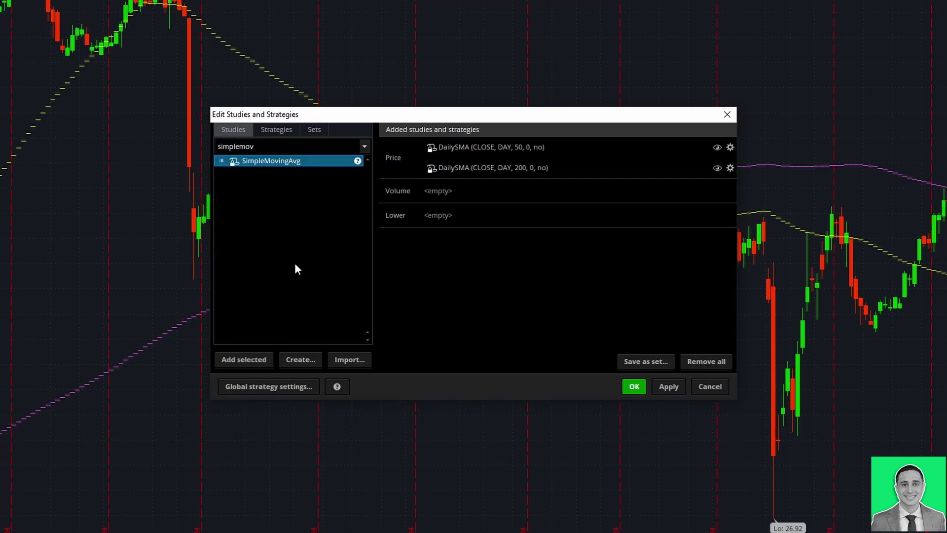
double_click(256, 358)
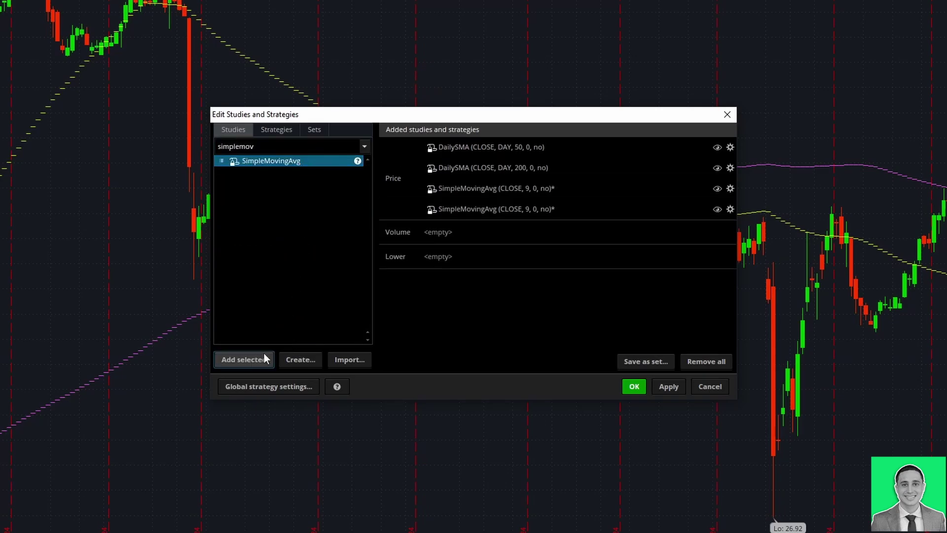
Step: Set the first SimpleMovingAvg to length 50 drawn in yellow
left_click(730, 189)
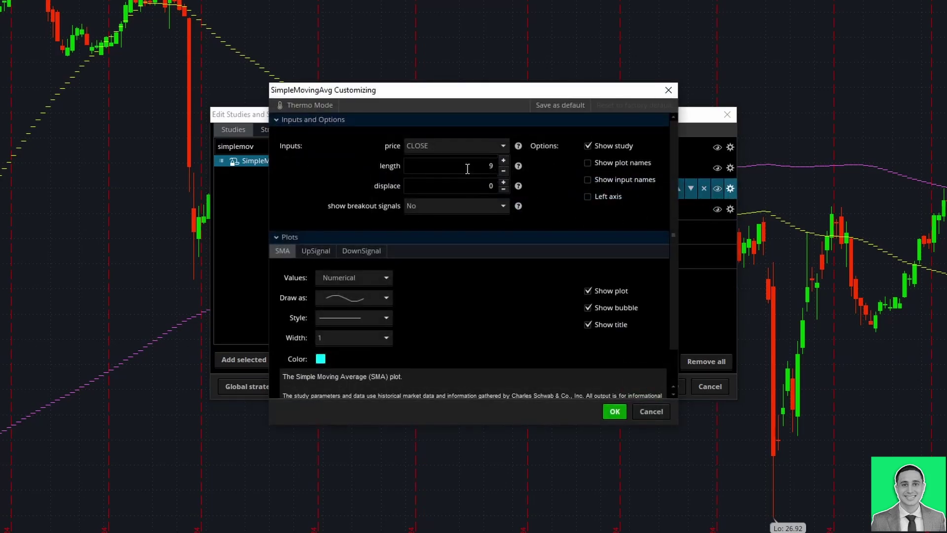
double_click(467, 168)
left_click(322, 359)
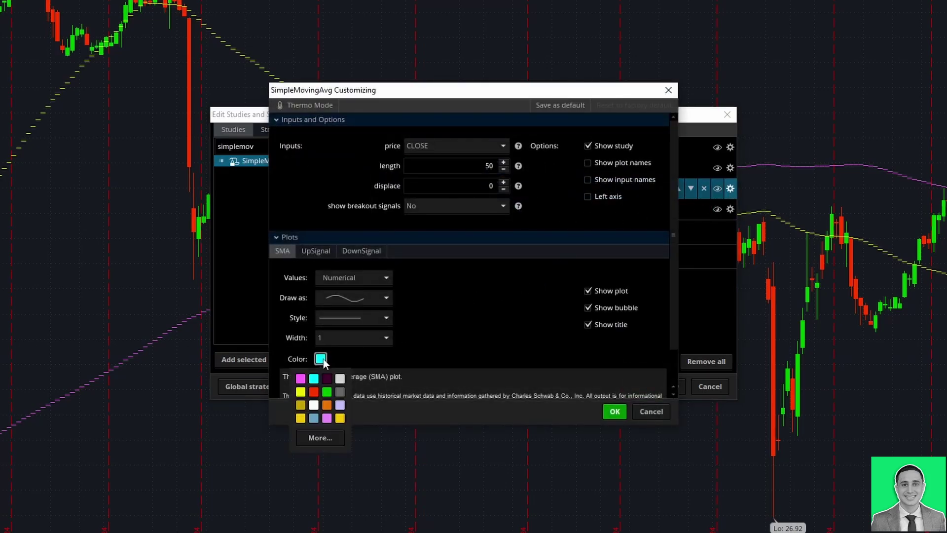
left_click(296, 377)
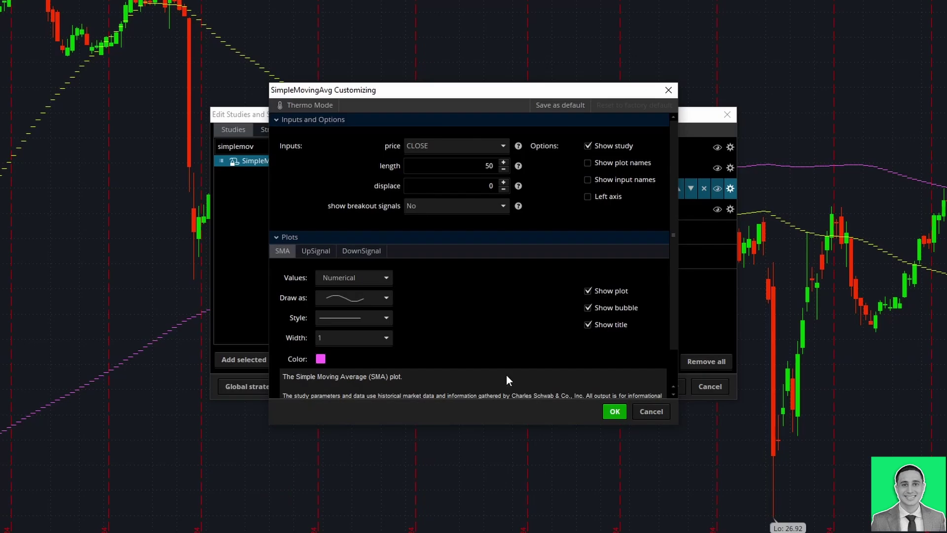
left_click(321, 361)
left_click(303, 390)
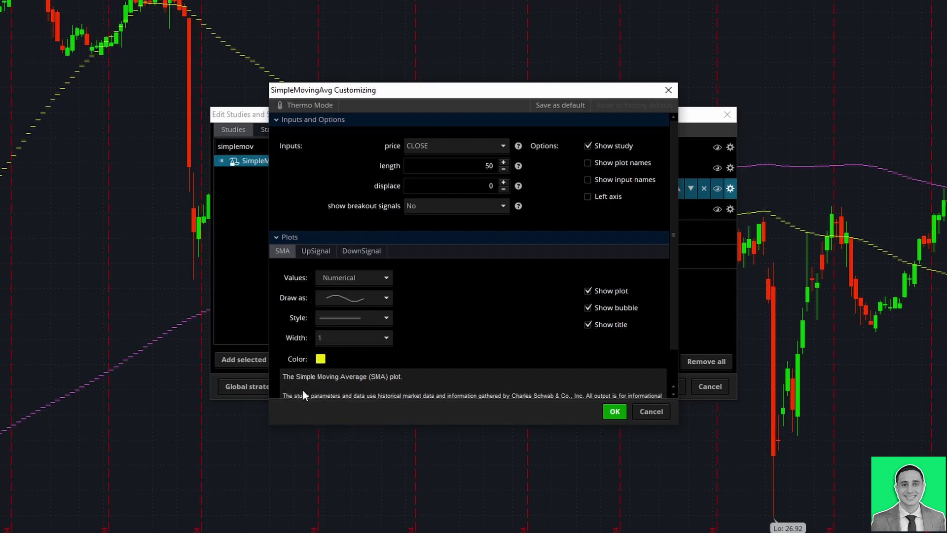
left_click(615, 411)
Step: Set the second SimpleMovingAvg to length 200 in magenta, apply, and close the editor
left_click(730, 209)
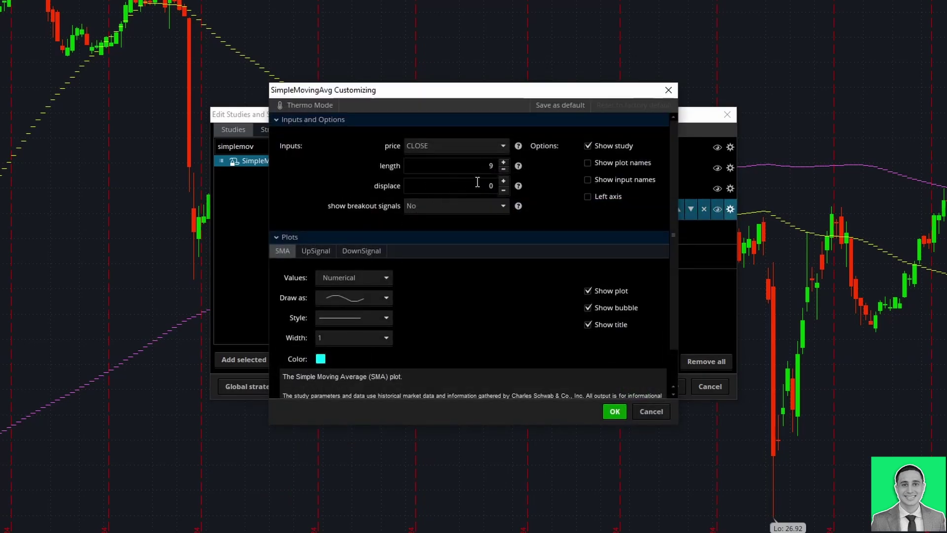
double_click(485, 166)
type("200")
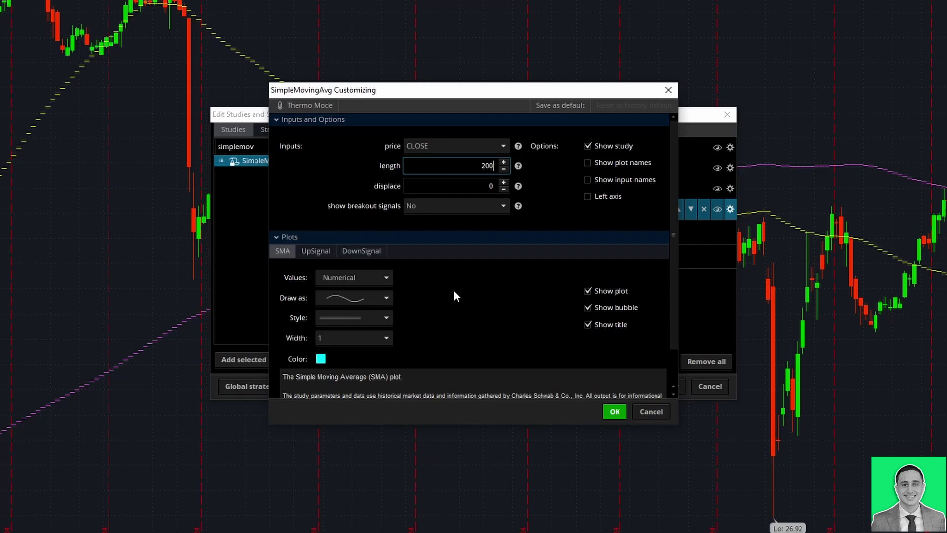
left_click(320, 363)
left_click(303, 384)
left_click(615, 411)
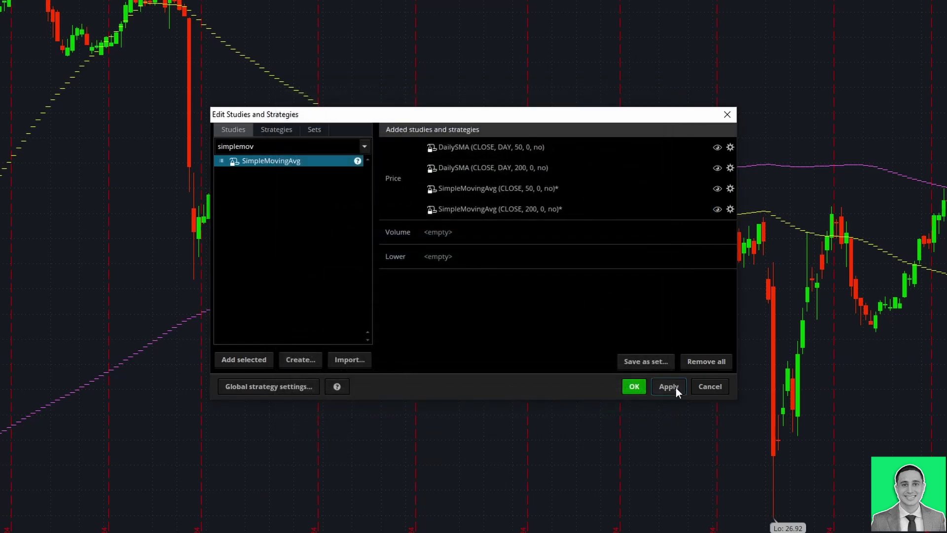
left_click(675, 386)
left_click(622, 387)
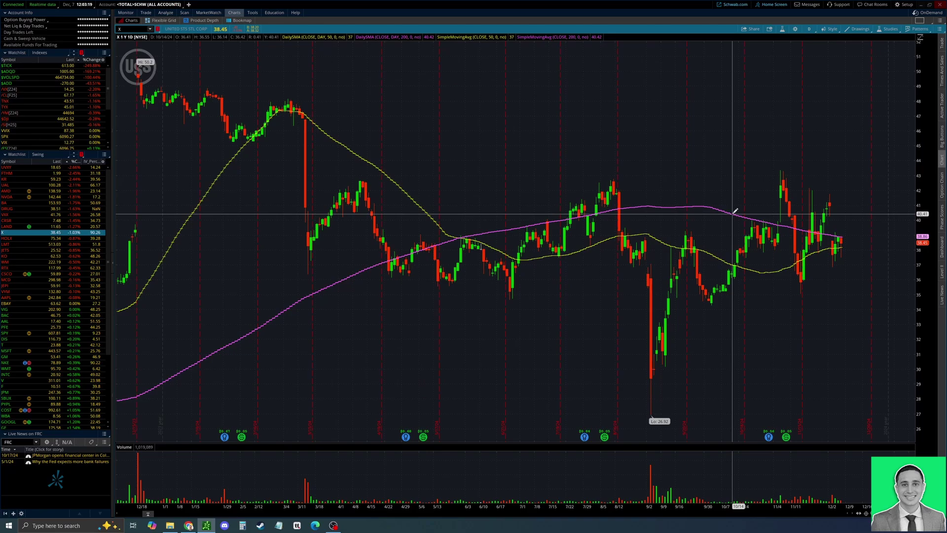
left_click(809, 28)
left_click(786, 70)
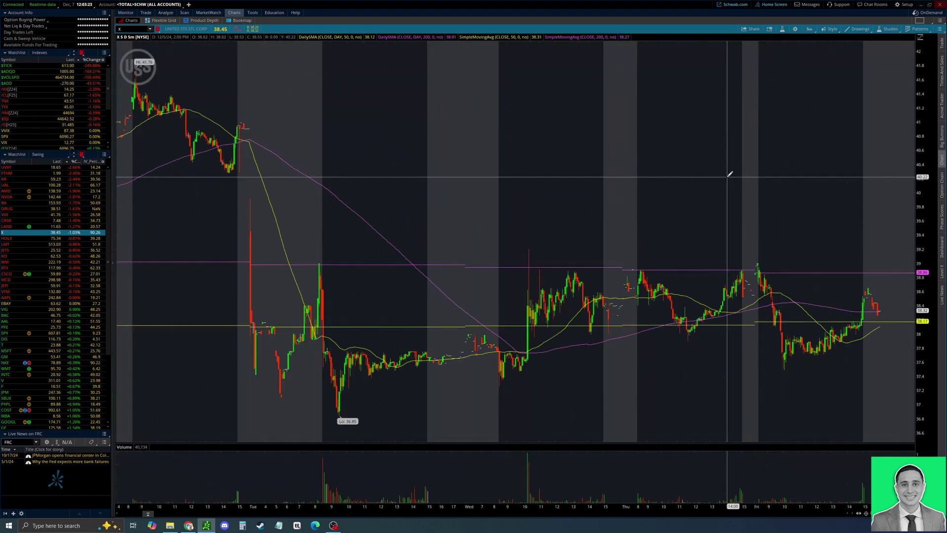
left_click_drag(591, 240, 662, 252)
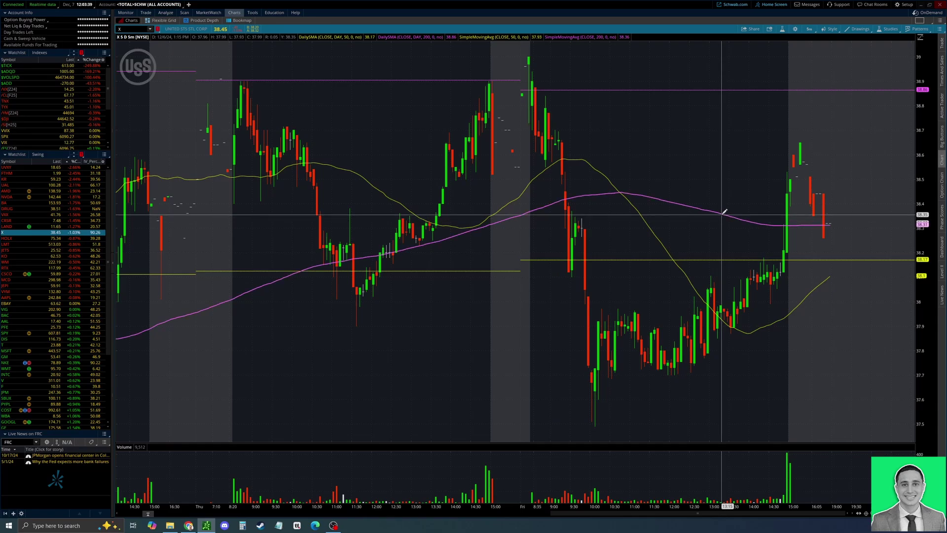
left_click(810, 28)
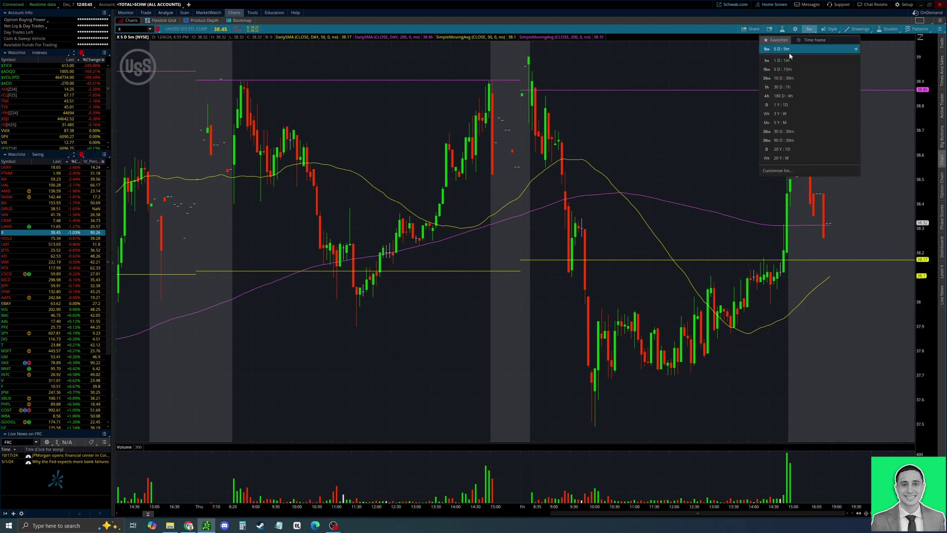
left_click(798, 87)
left_click_drag(569, 296, 927, 296)
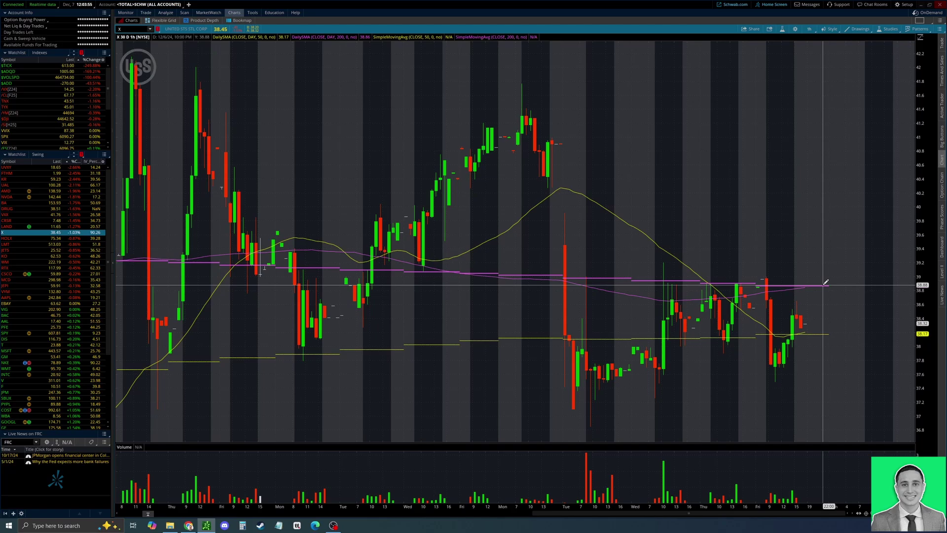
left_click(809, 29)
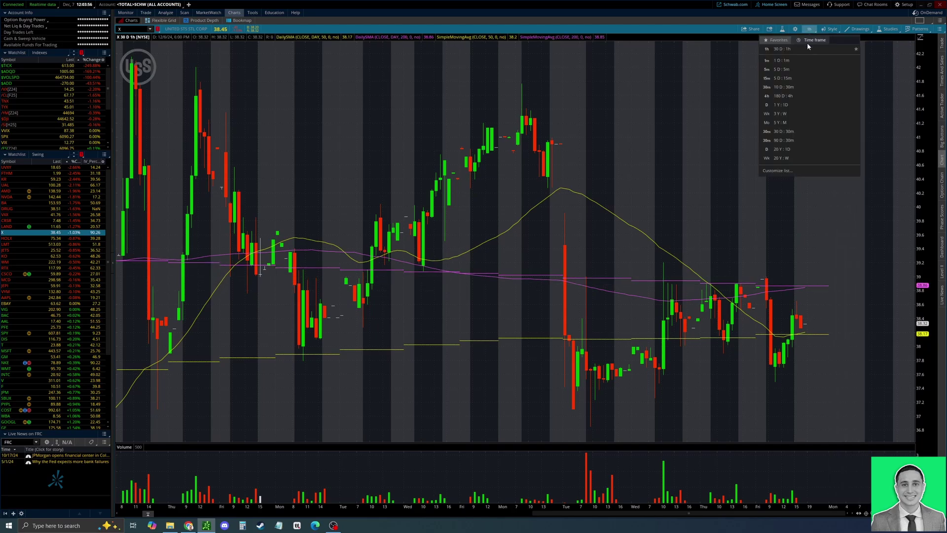
left_click(800, 106)
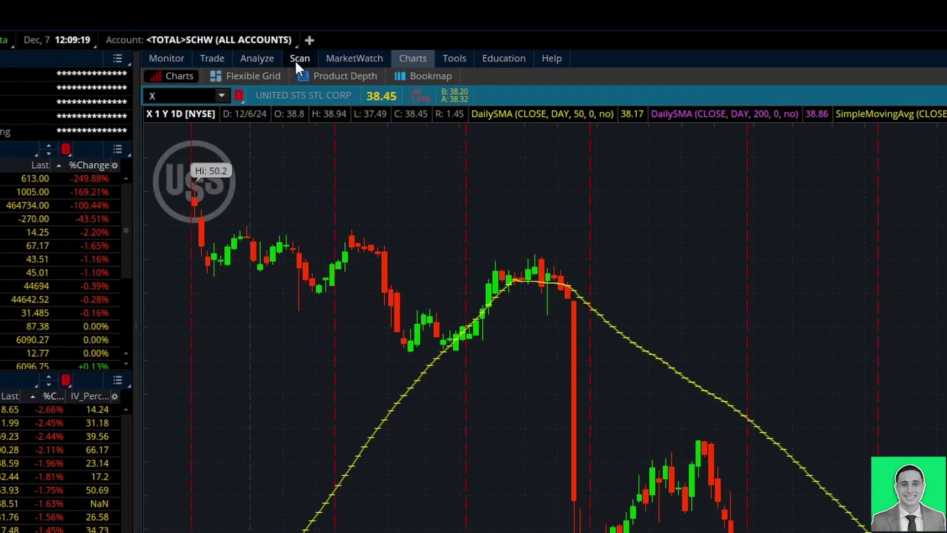
Step: In Stock Hacker, add an 'All of the following' group with a MovingAvgCrossover study filter
left_click(295, 60)
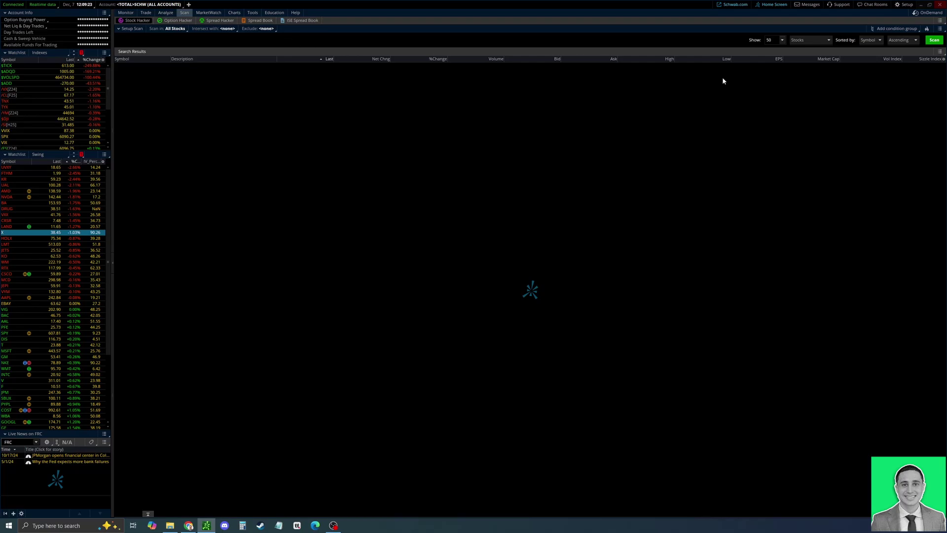
left_click(888, 30)
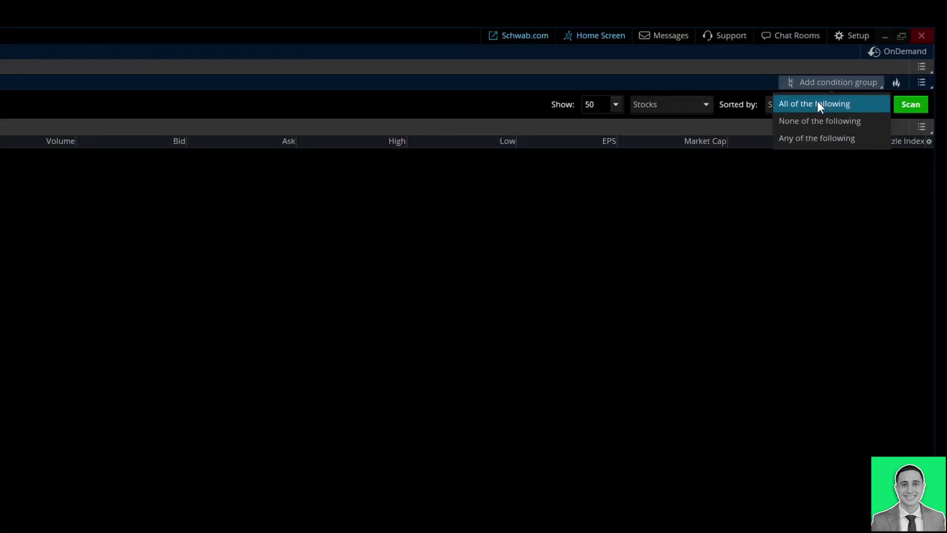
left_click(818, 105)
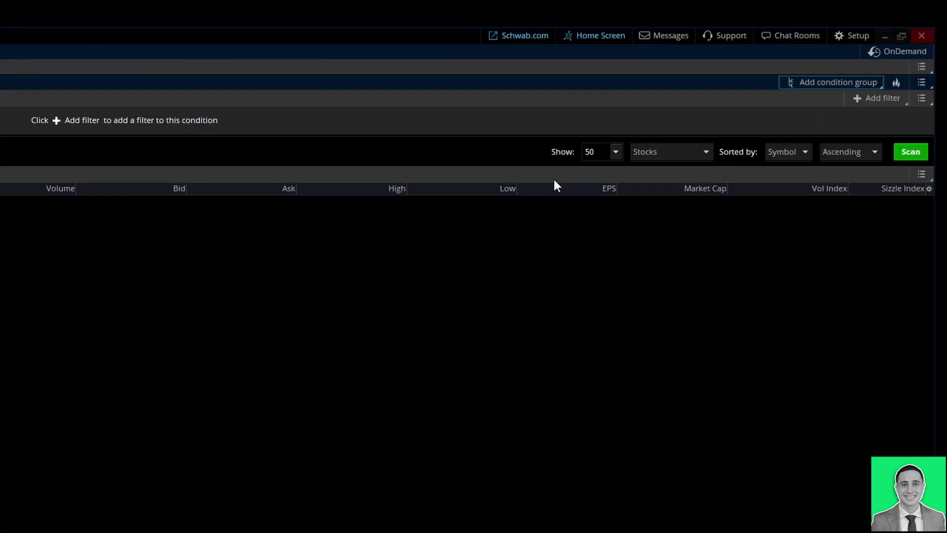
left_click(876, 98)
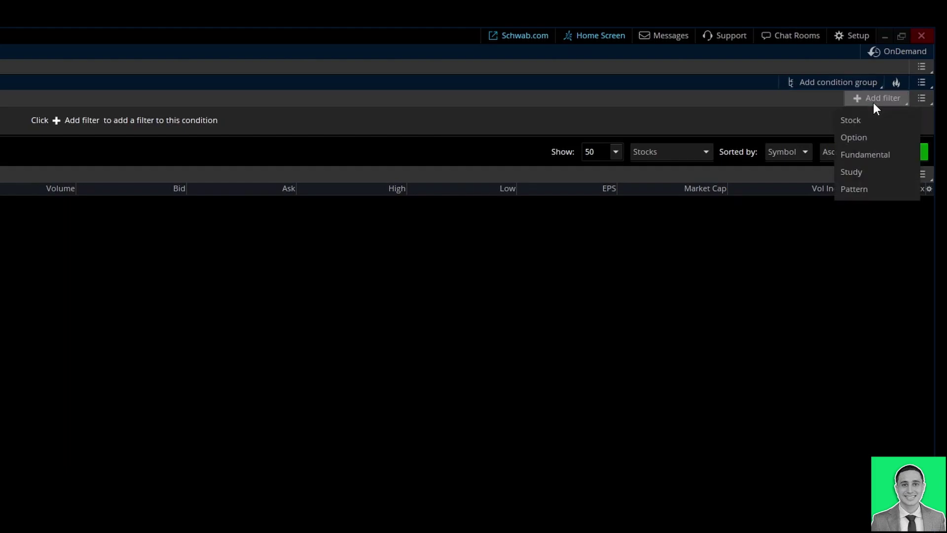
left_click(857, 172)
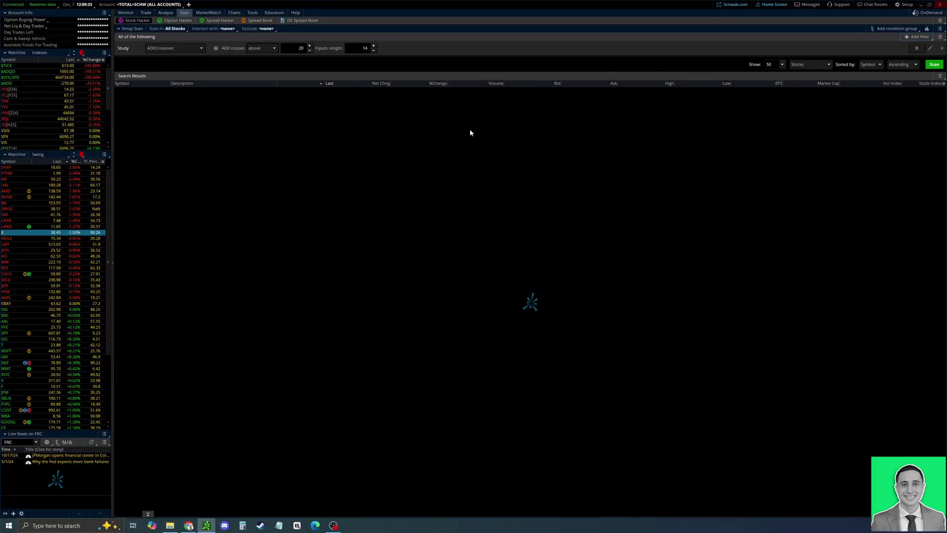
left_click(182, 50)
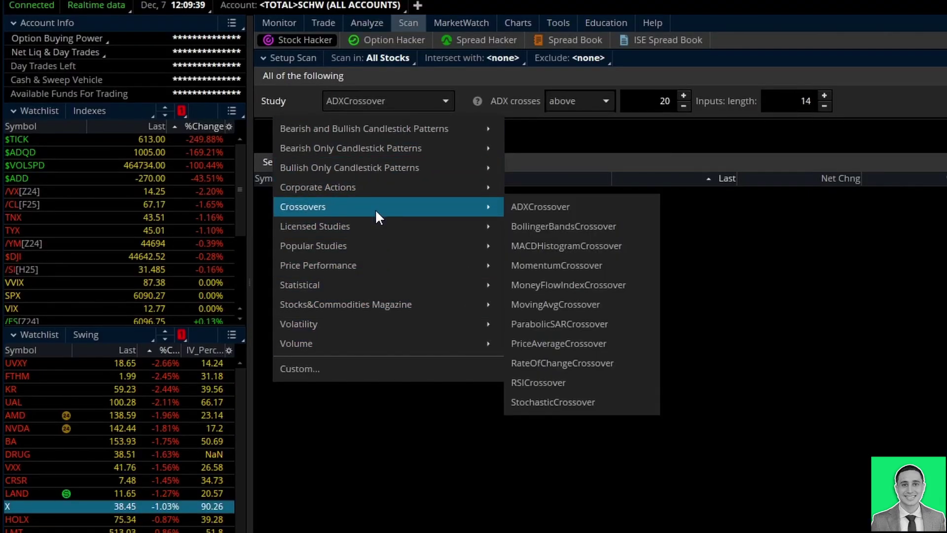
mouse_move(462, 209)
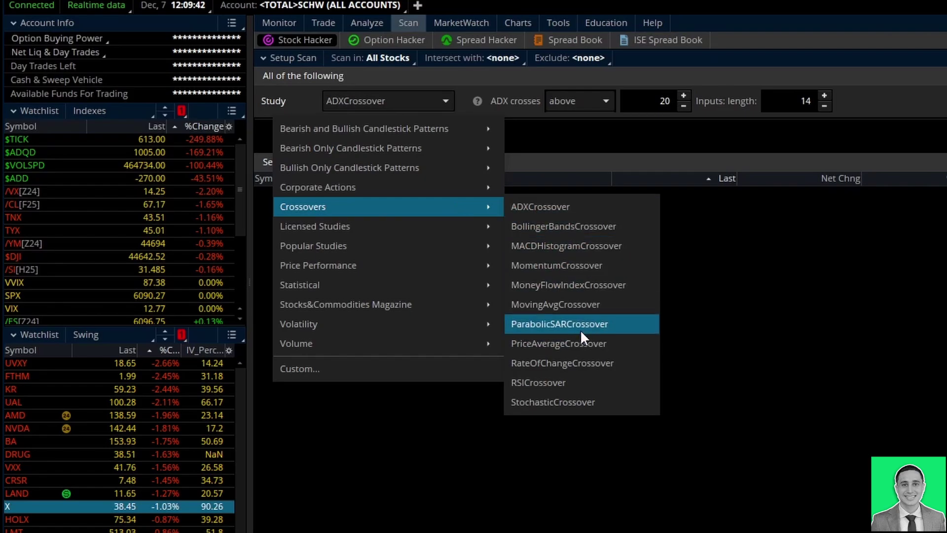
left_click(585, 305)
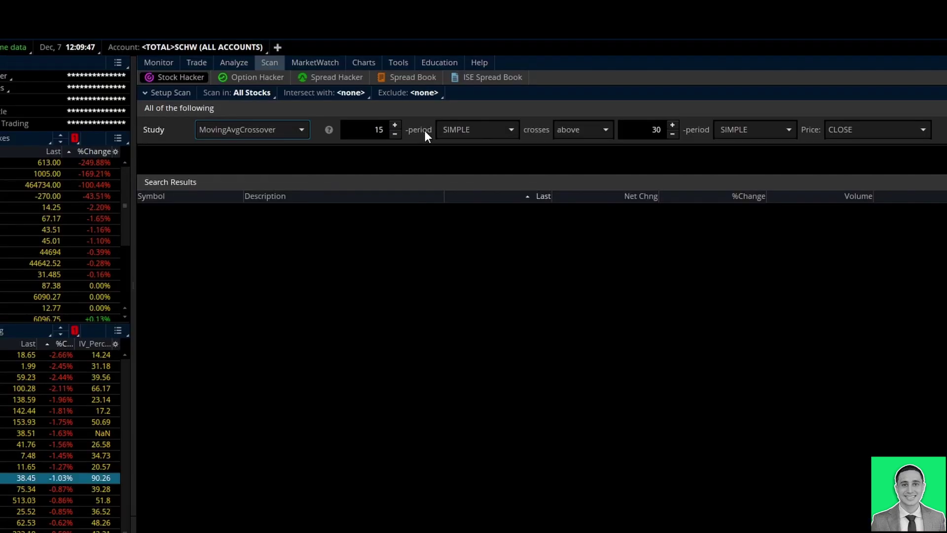
Step: Configure the filter as 50 SIMPLE crossing above 200 SIMPLE on CLOSE price
left_click(446, 50)
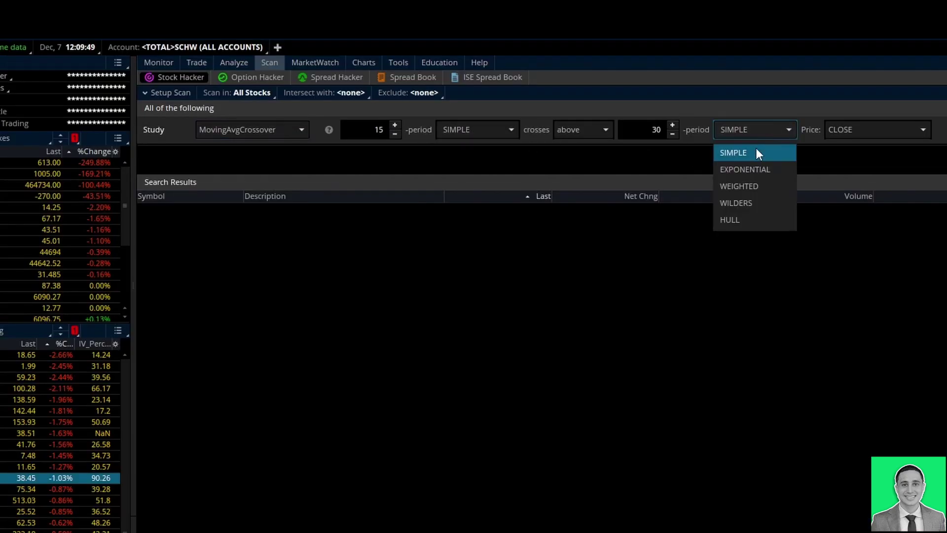
left_click(756, 148)
left_click(488, 132)
left_click(460, 152)
left_click(468, 131)
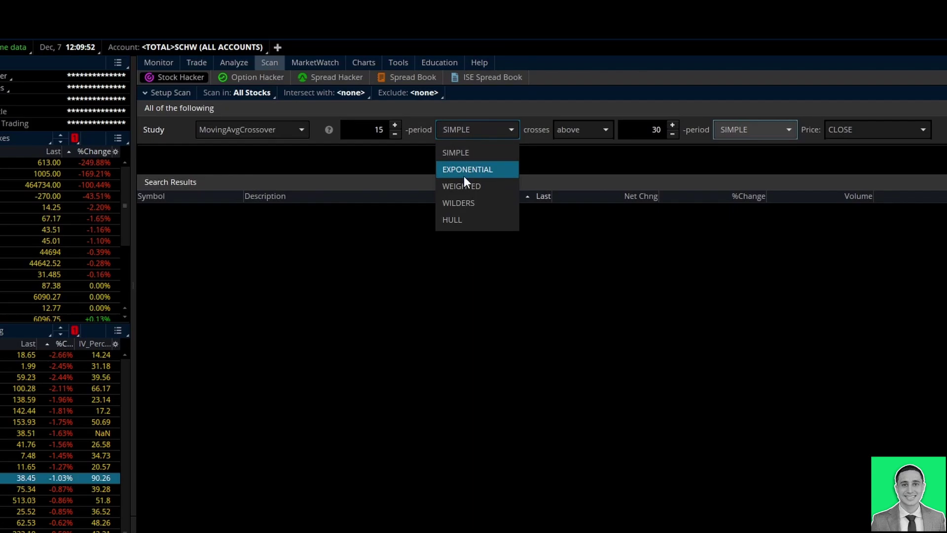
left_click(473, 149)
double_click(367, 127)
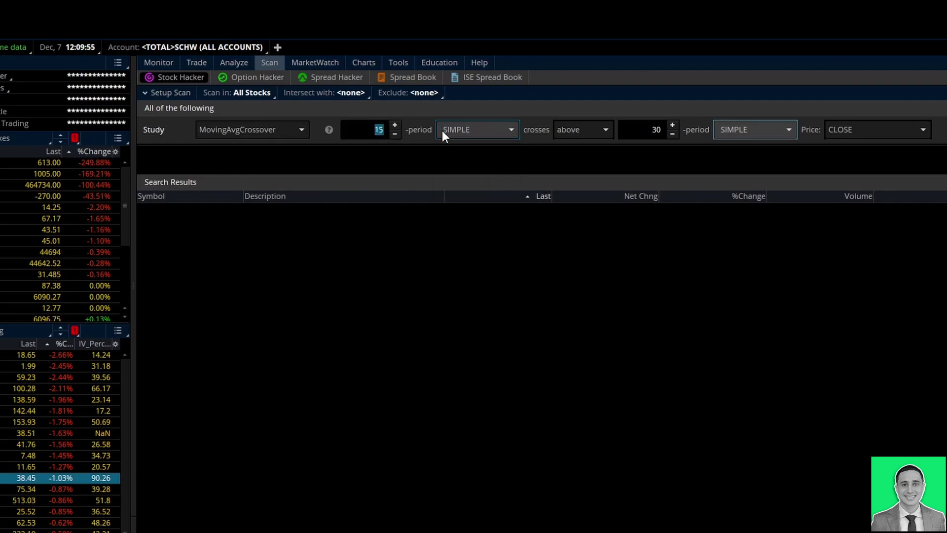
type("50")
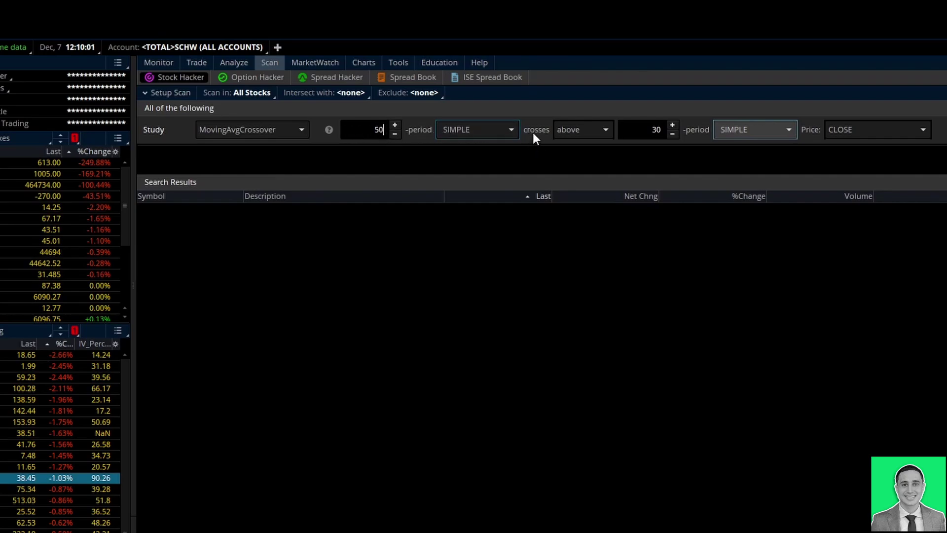
left_click(584, 134)
key("Tab")
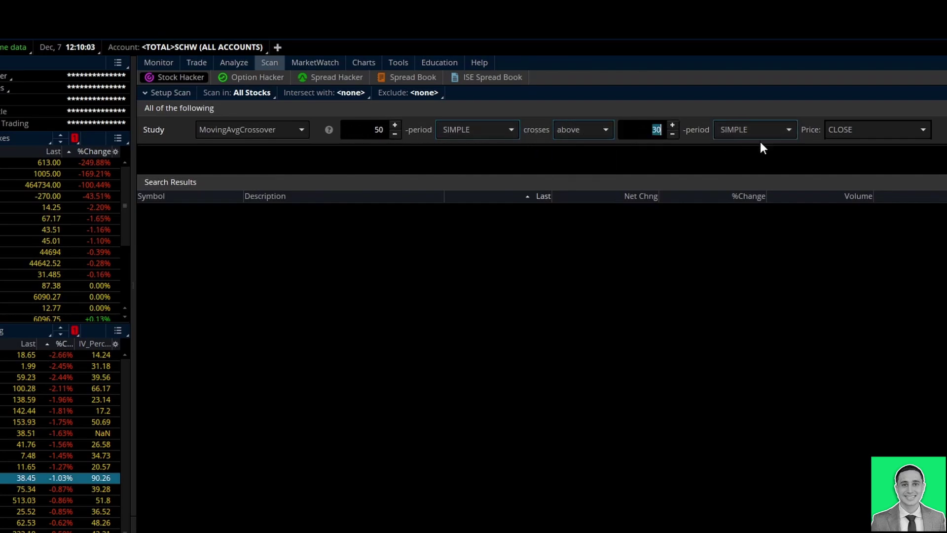
type("200")
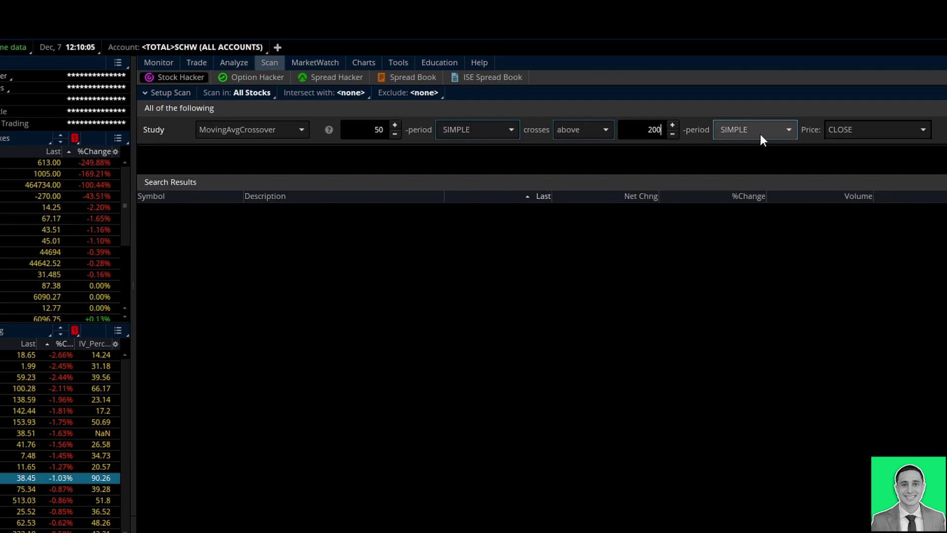
left_click(848, 132)
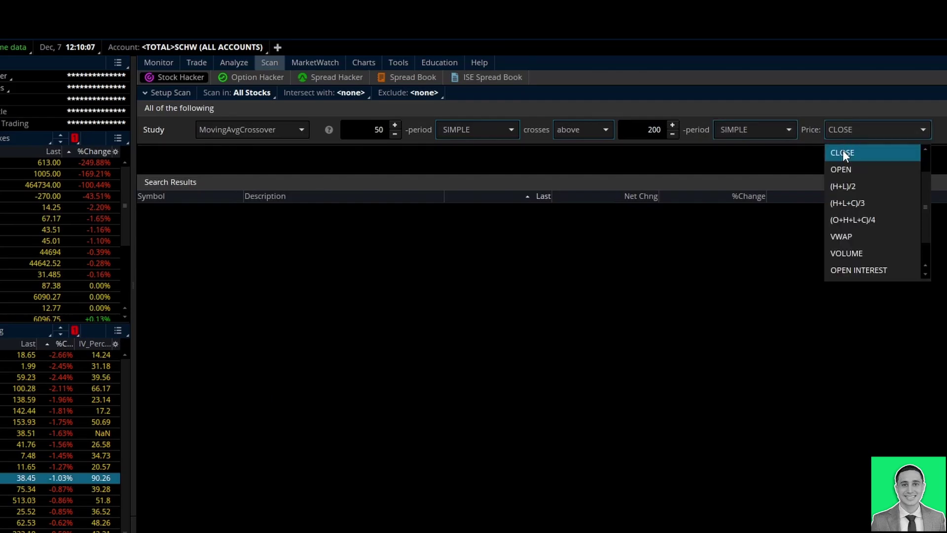
left_click(843, 151)
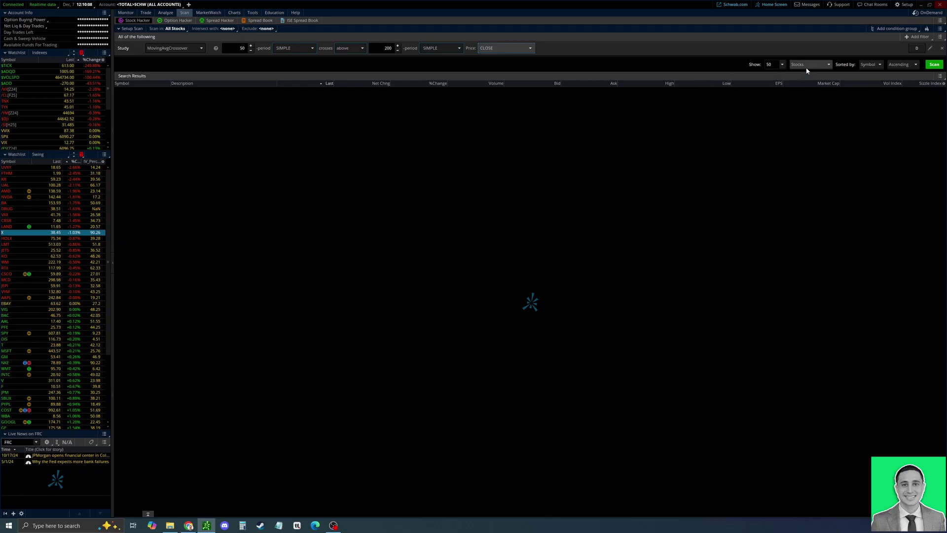
Step: Set the scan aggregation to Day and run the 50/200 crossover scan
left_click(917, 47)
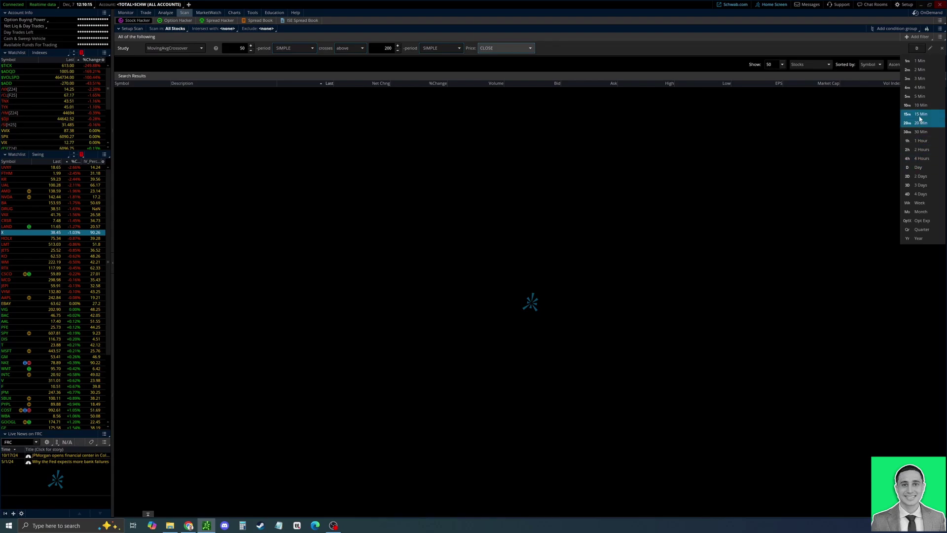
left_click(910, 167)
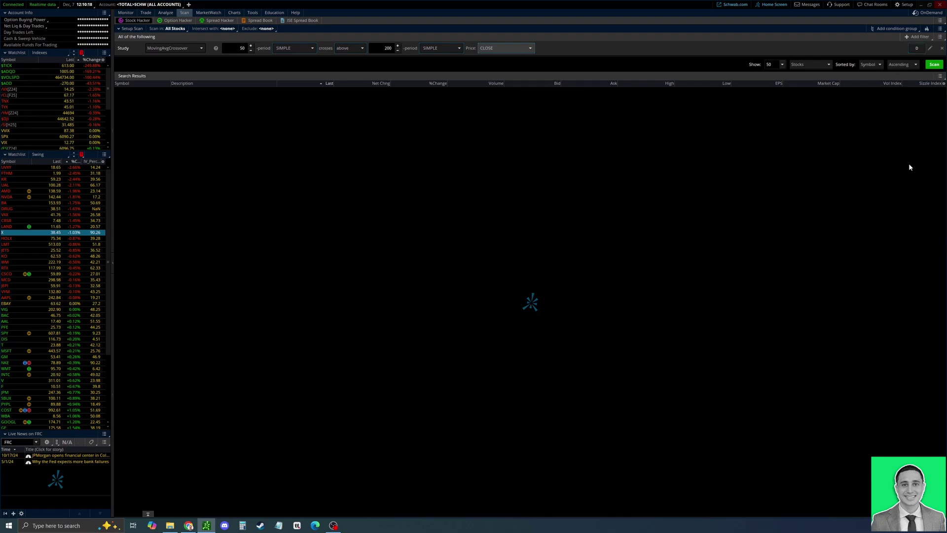
left_click(934, 65)
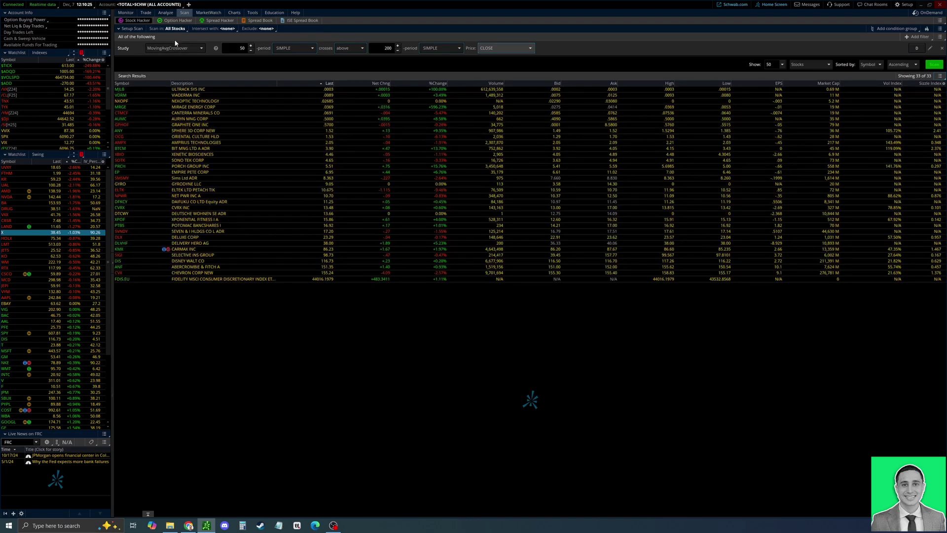
left_click(175, 28)
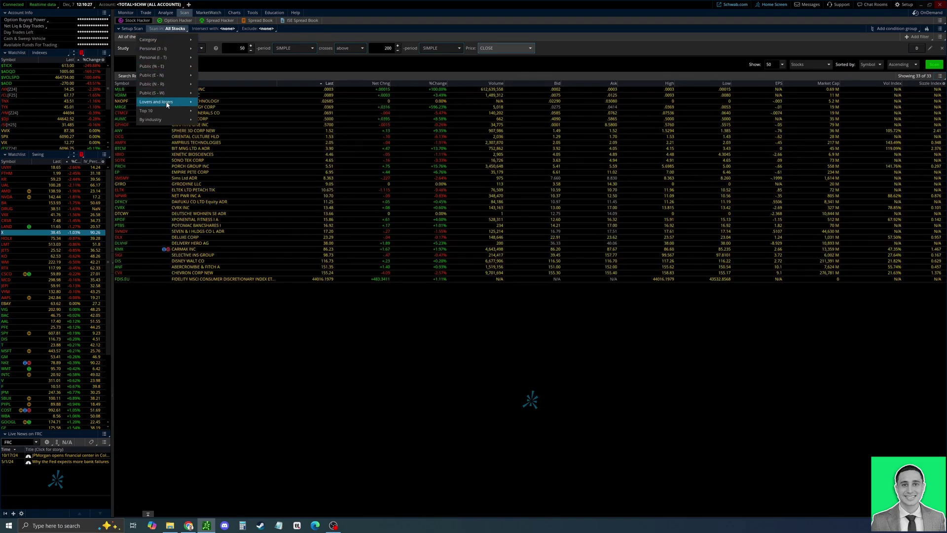
mouse_move(160, 54)
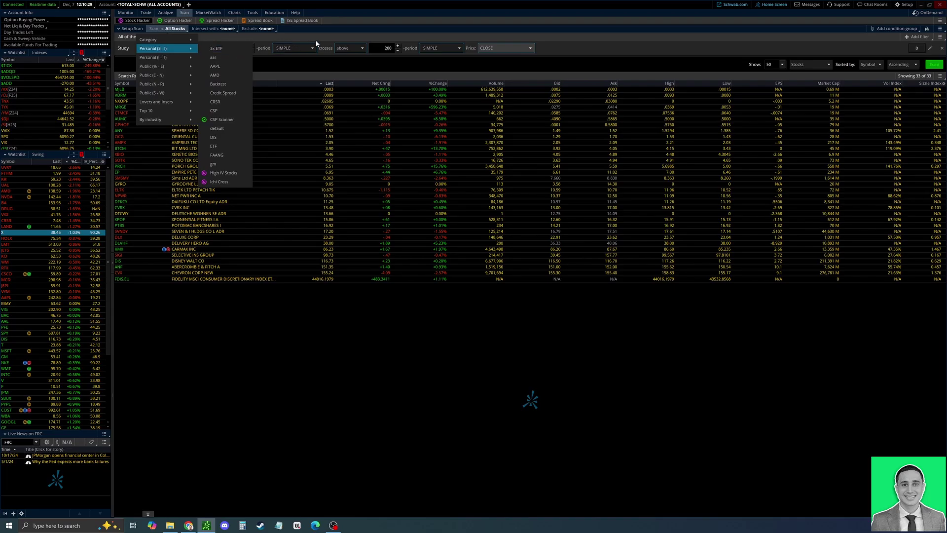
left_click(365, 14)
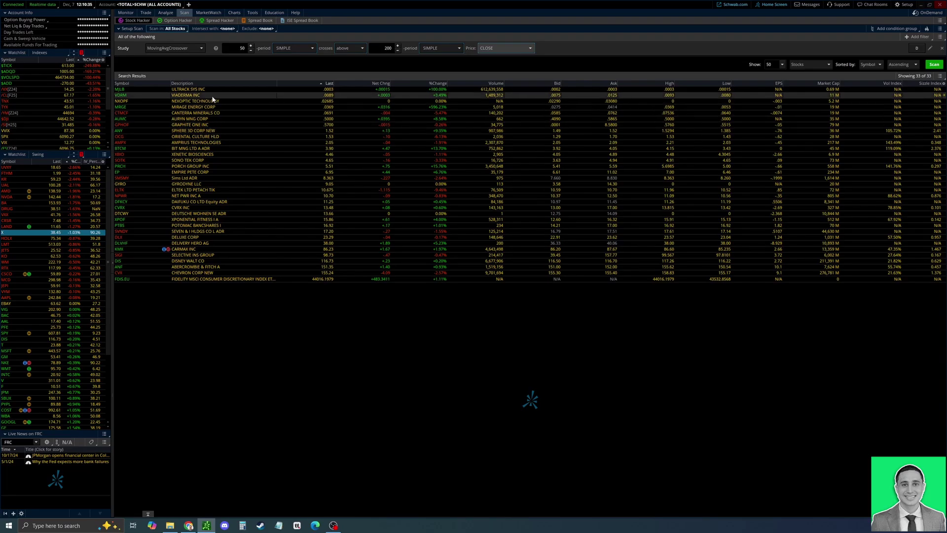
Step: Load the daily chart for ANY to review it, then return to the scan results
left_click(234, 12)
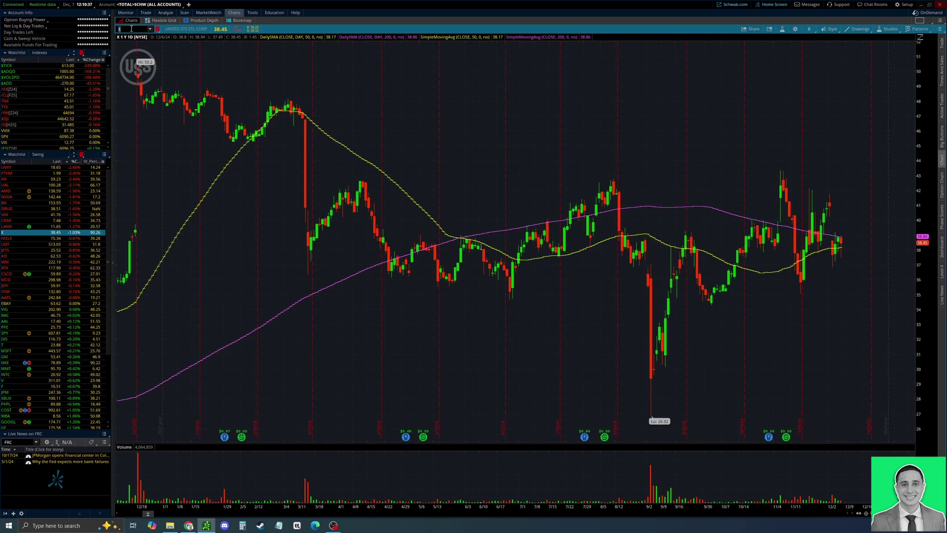
type("ANY")
key("Return")
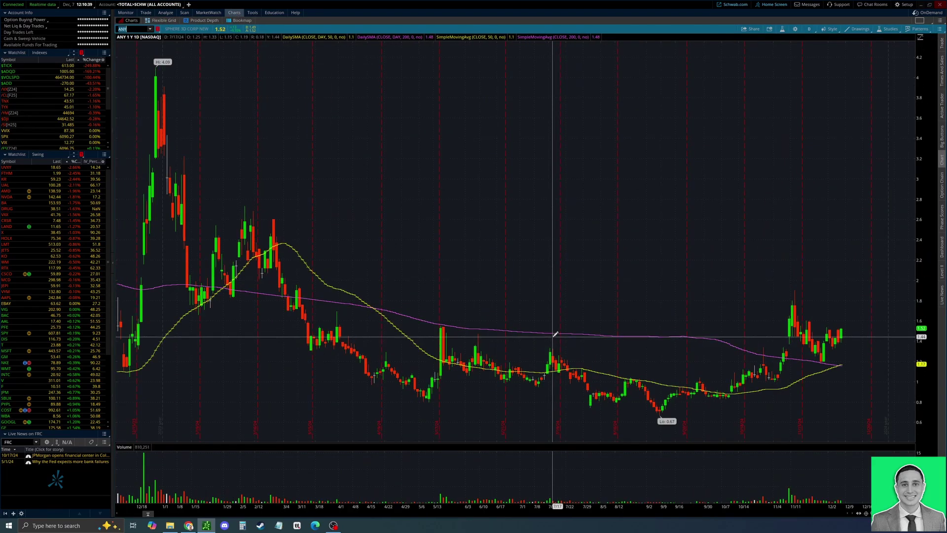
scroll(680, 362, "up", 5)
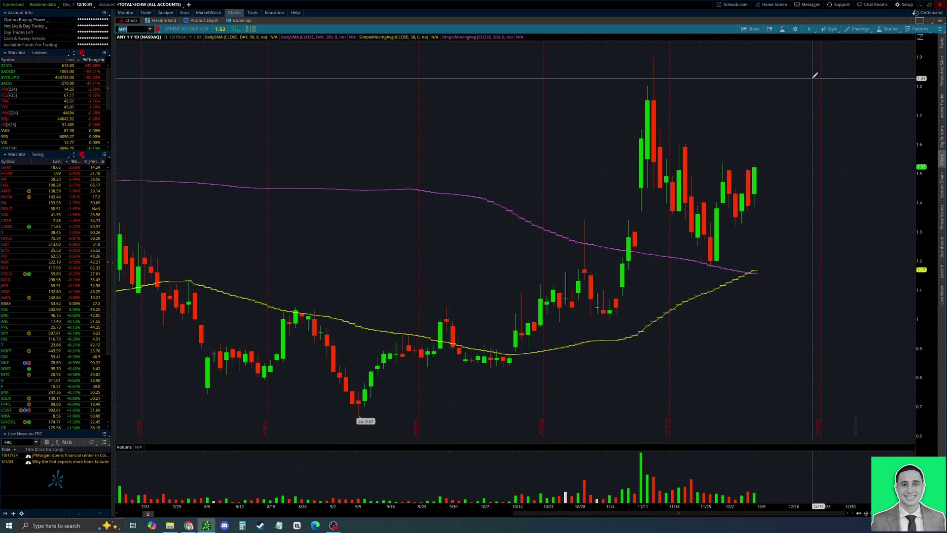
left_click(182, 13)
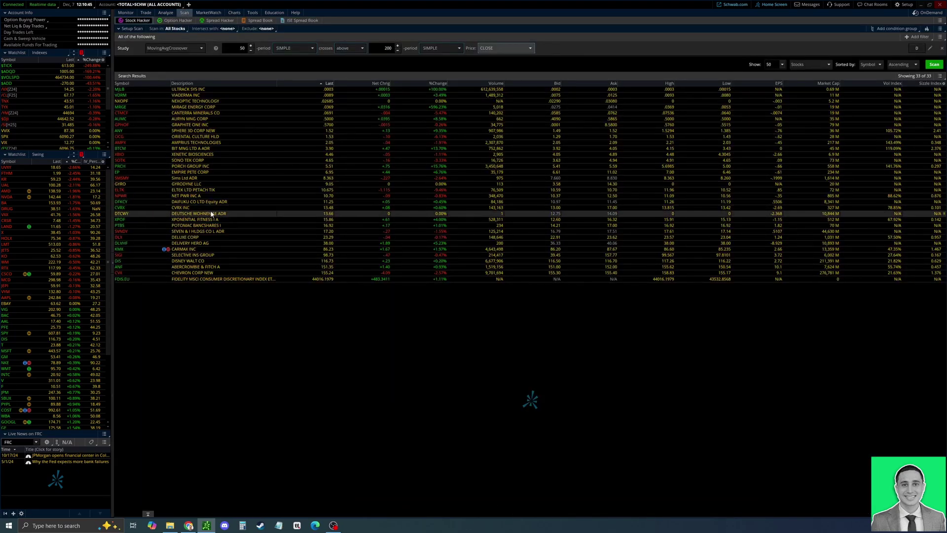
Step: Load the CVRX daily chart on the Charts tab
left_click(234, 13)
left_click(139, 29)
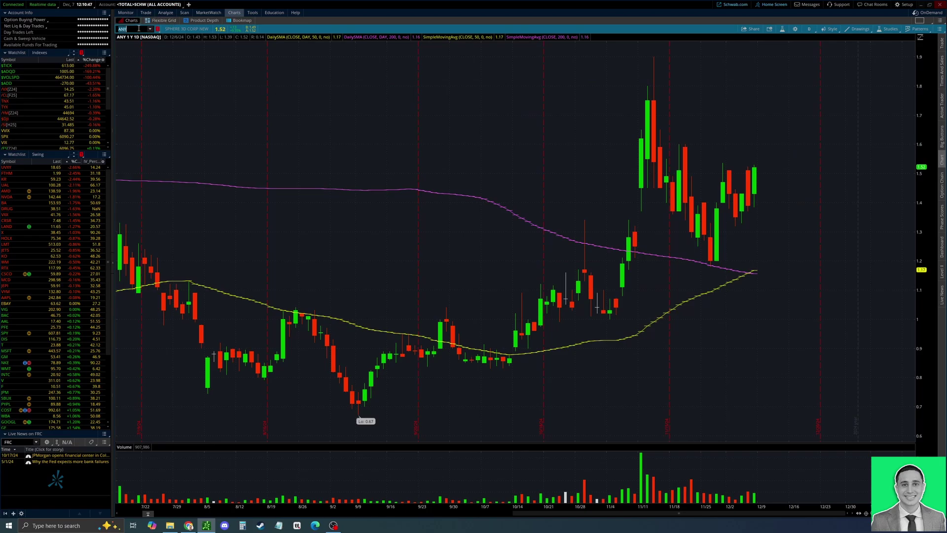
type("CVRX")
key("Return")
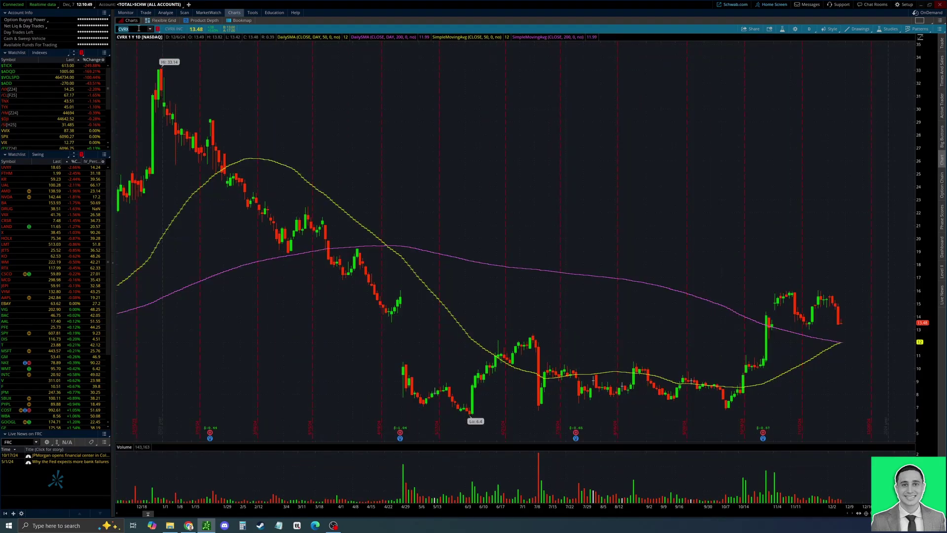
Step: Back in the scan, change the SMA condition to crosses below
left_click(184, 13)
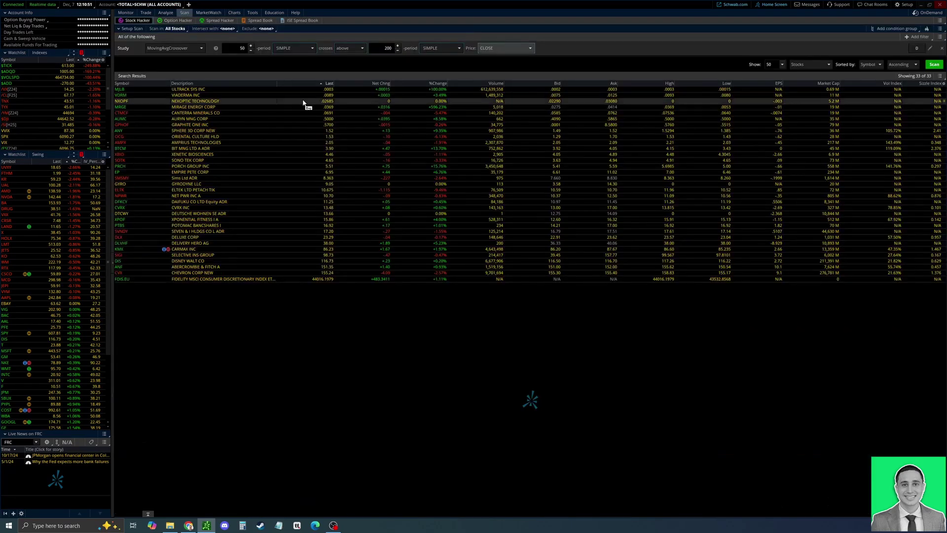
left_click(351, 48)
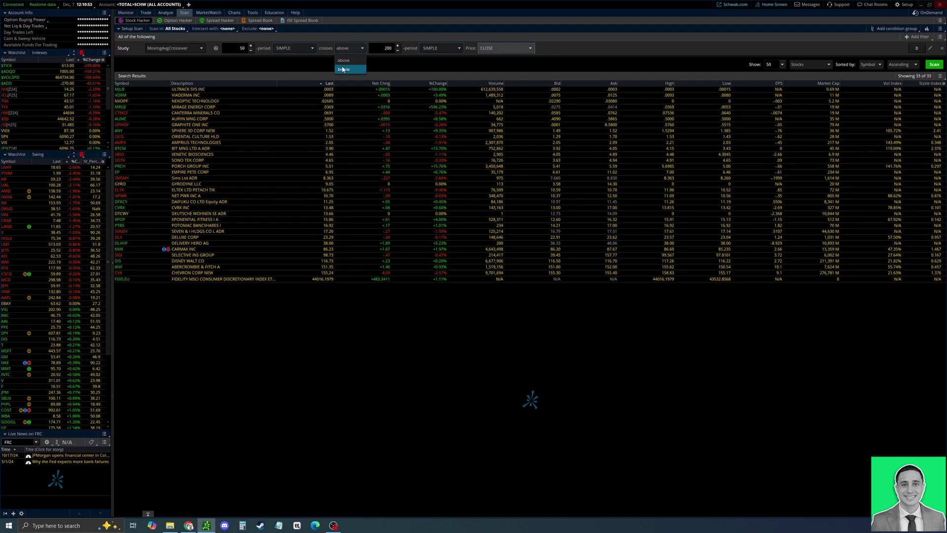
left_click(343, 69)
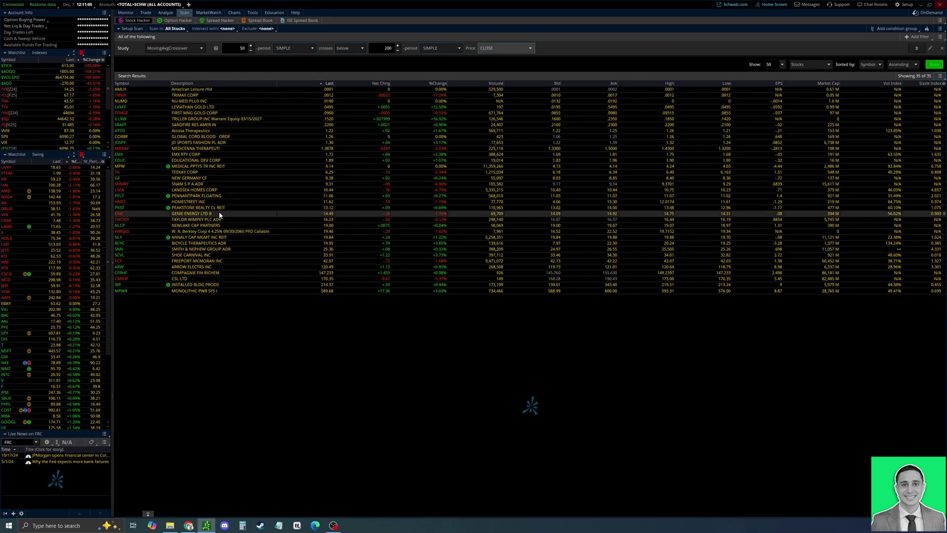
Step: Load the GNE chart and zoom in and out to review it
left_click(234, 13)
left_click(137, 27)
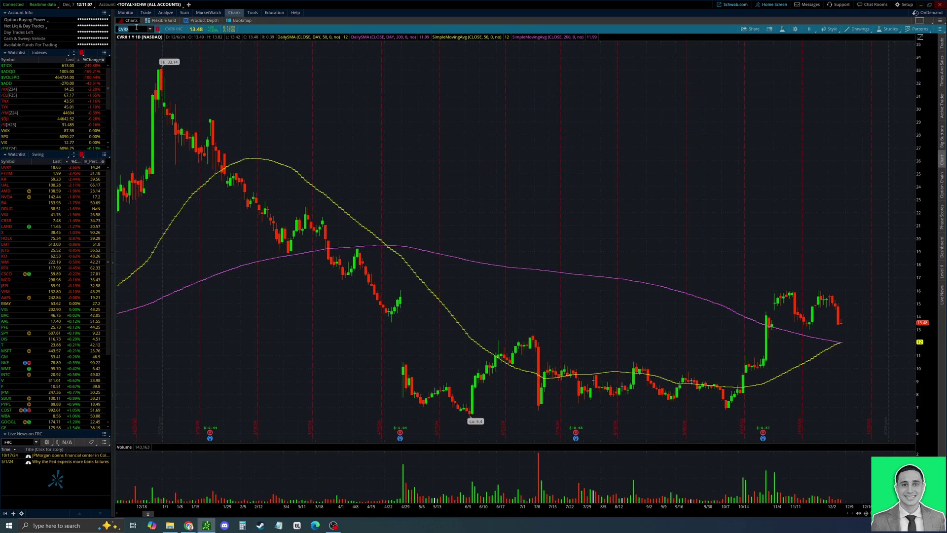
type("GNE")
key("Return")
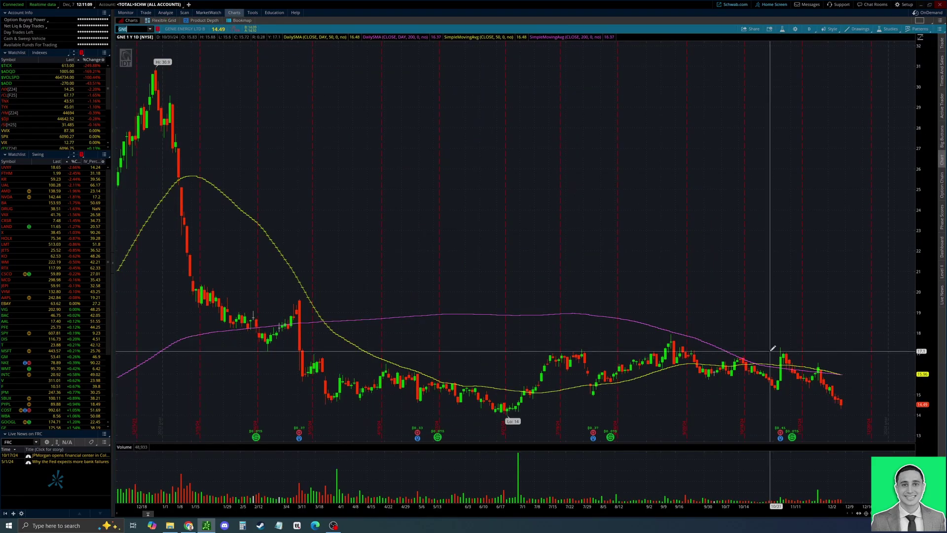
scroll(776, 349, "up", 5)
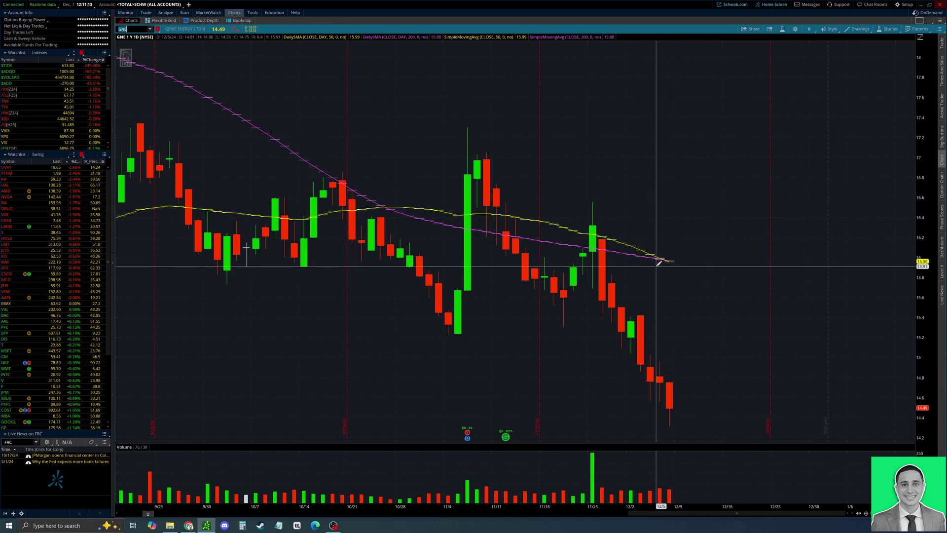
scroll(290, 55, "down", 5)
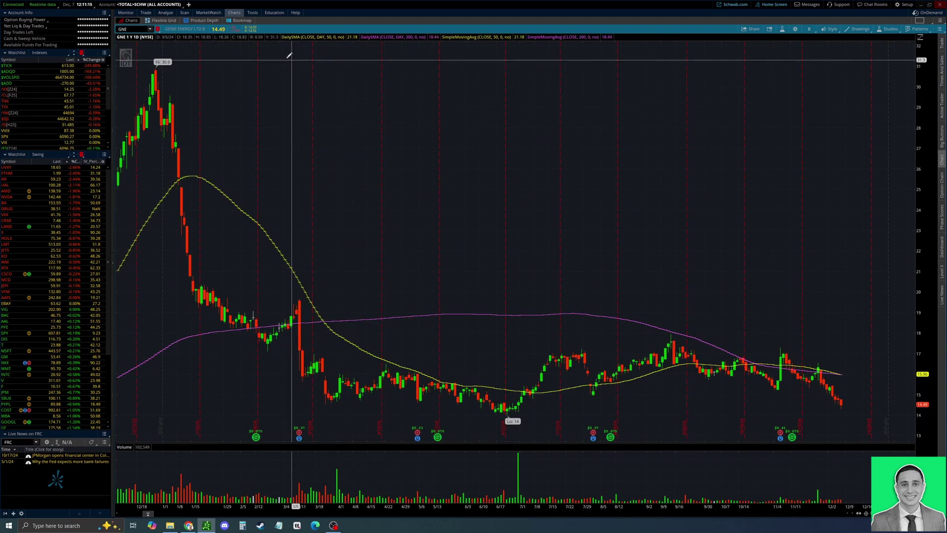
Step: Check the scan results again, then load and zoom the PKST chart
left_click(184, 12)
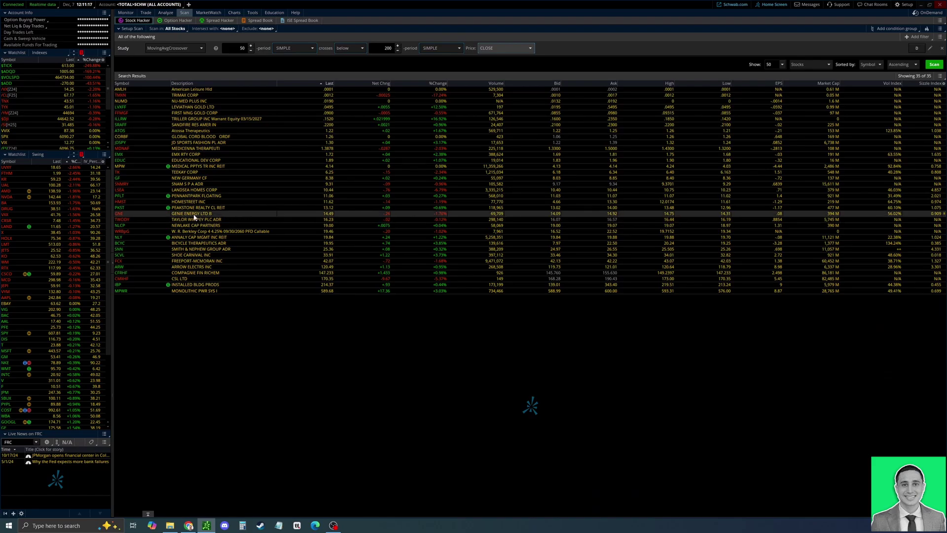
left_click(234, 12)
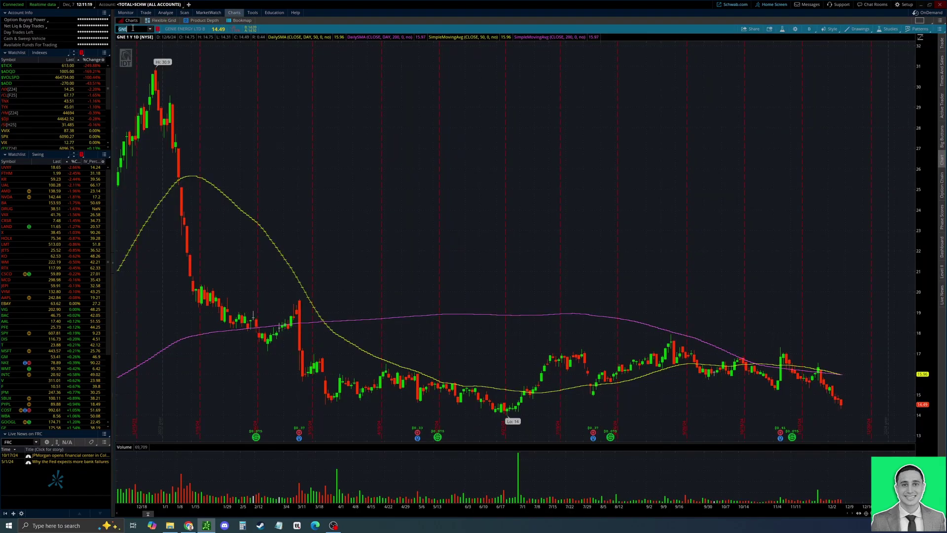
type("PKST")
key("Return")
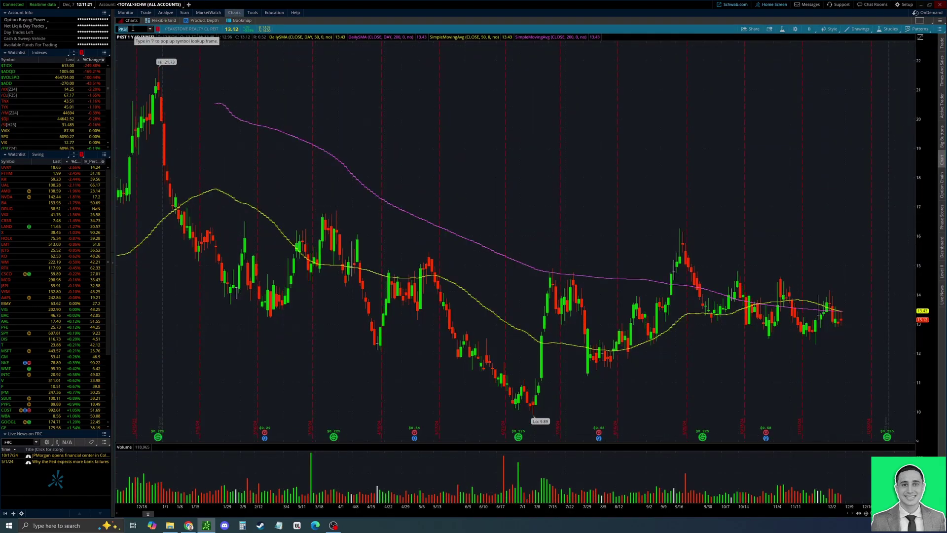
scroll(563, 158, "up", 3)
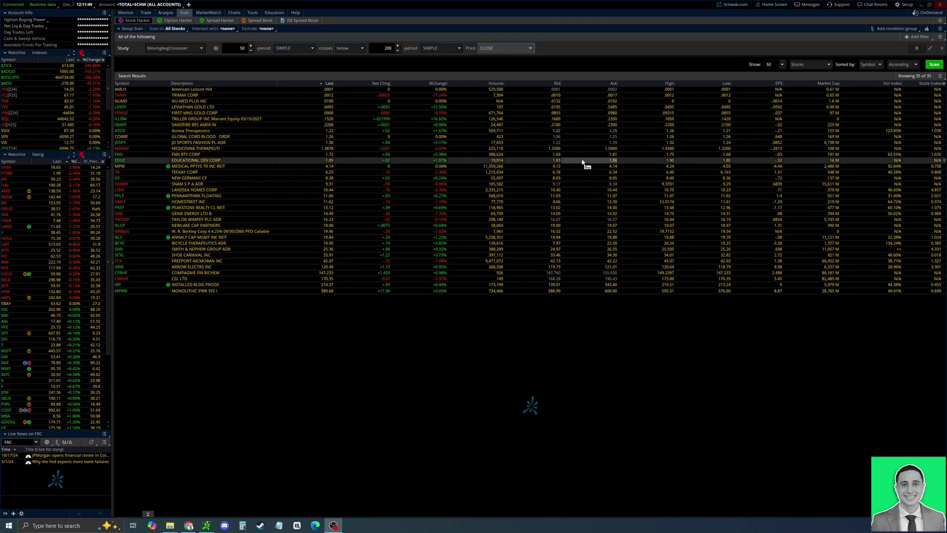
Step: Set the crossing direction back to above and rerun the scan for 33 results
left_click(350, 48)
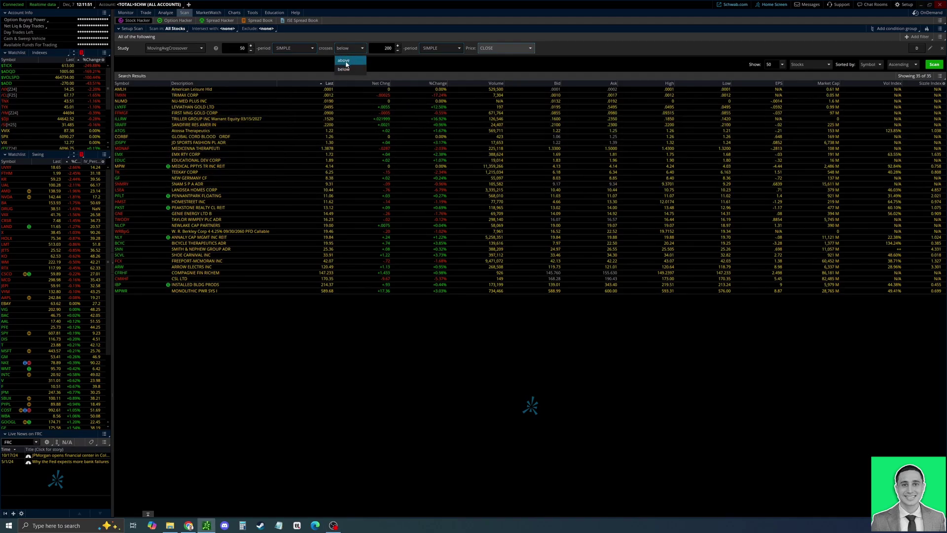
left_click(349, 68)
left_click(934, 64)
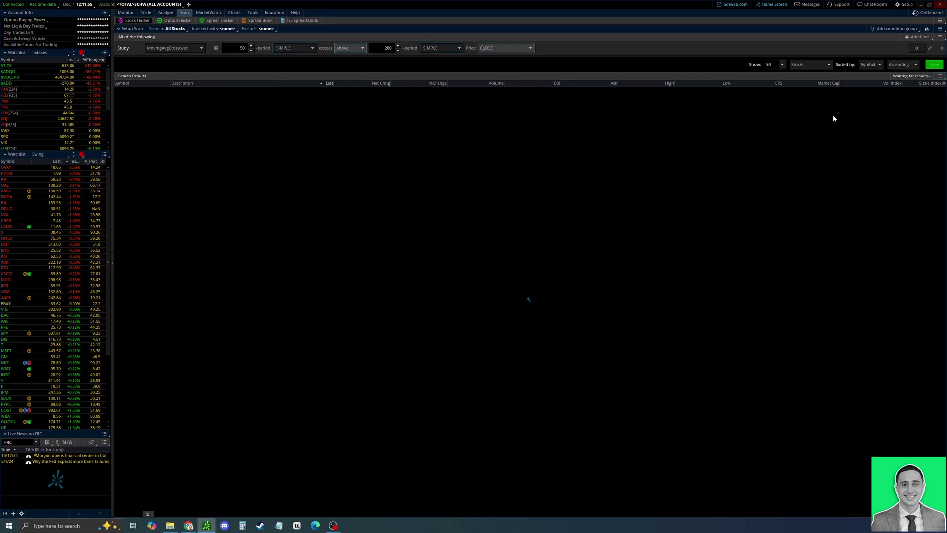
Step: Save the scan results as a watchlist named 'Golden Cross'
left_click(940, 76)
left_click(902, 88)
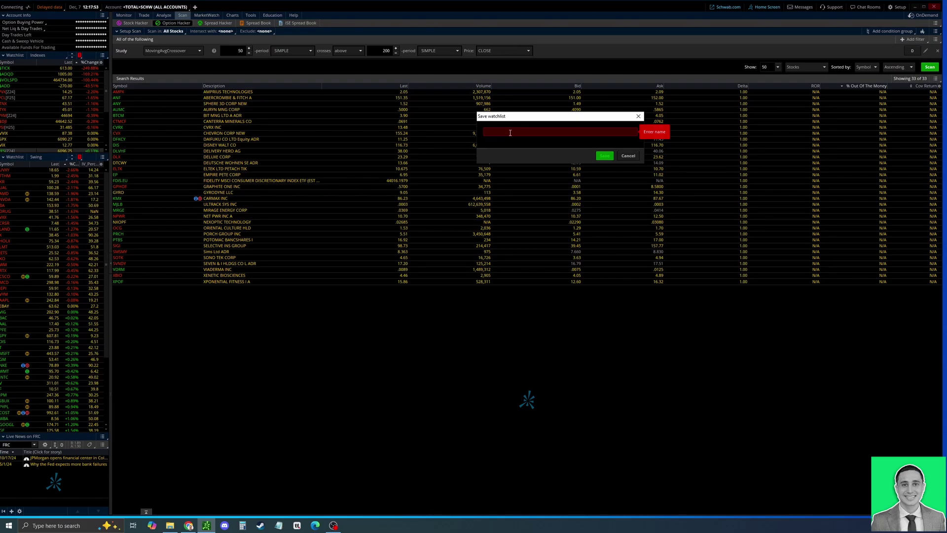
type("Golden Cross")
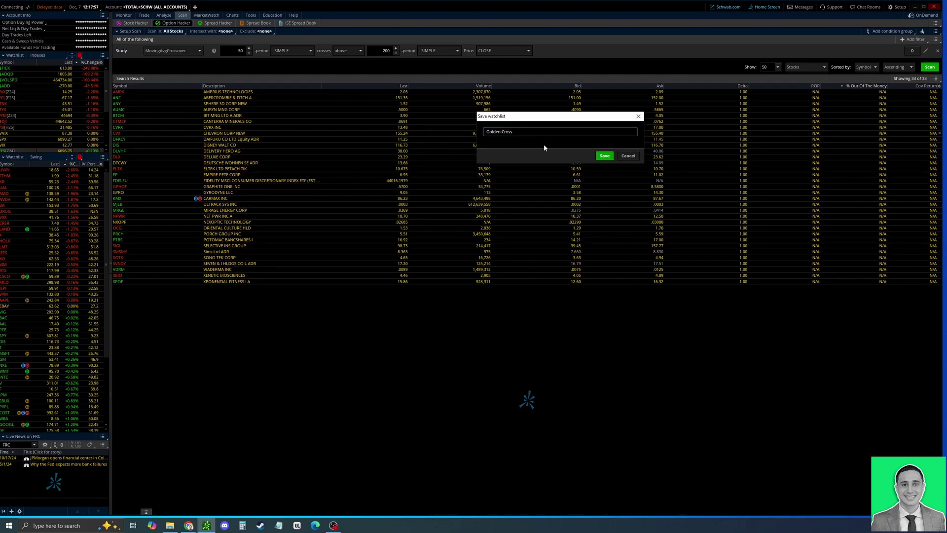
left_click(595, 156)
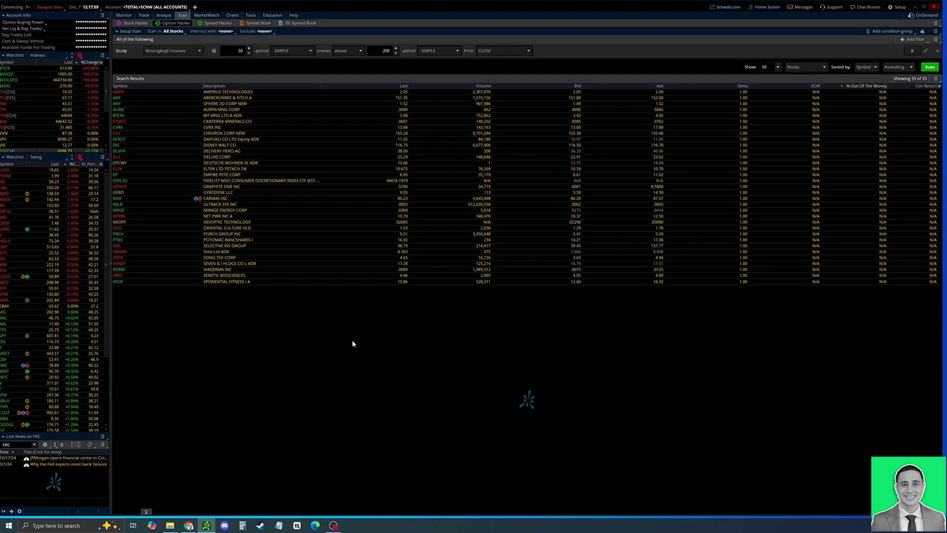
Step: Check that Golden Cross appears under Personal watchlists, then display High IV Stocks
left_click(48, 154)
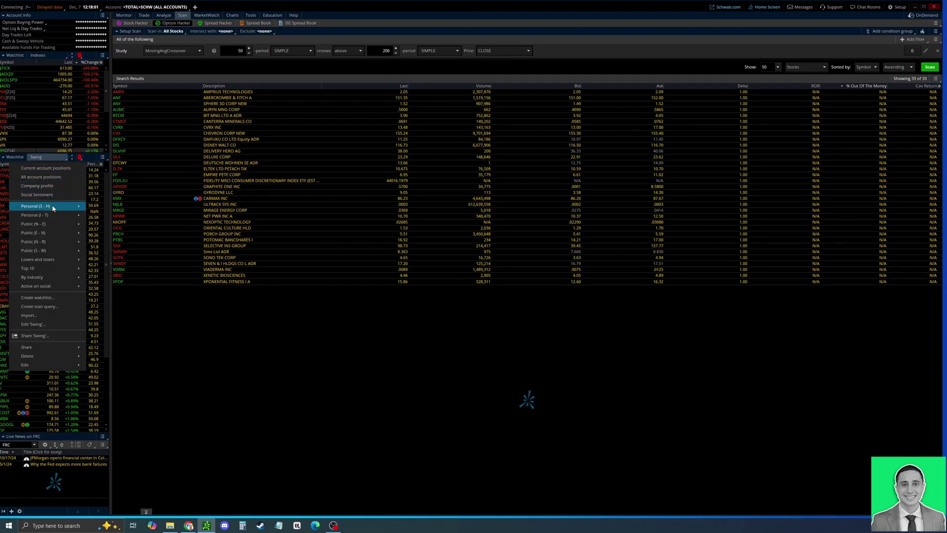
mouse_move(52, 208)
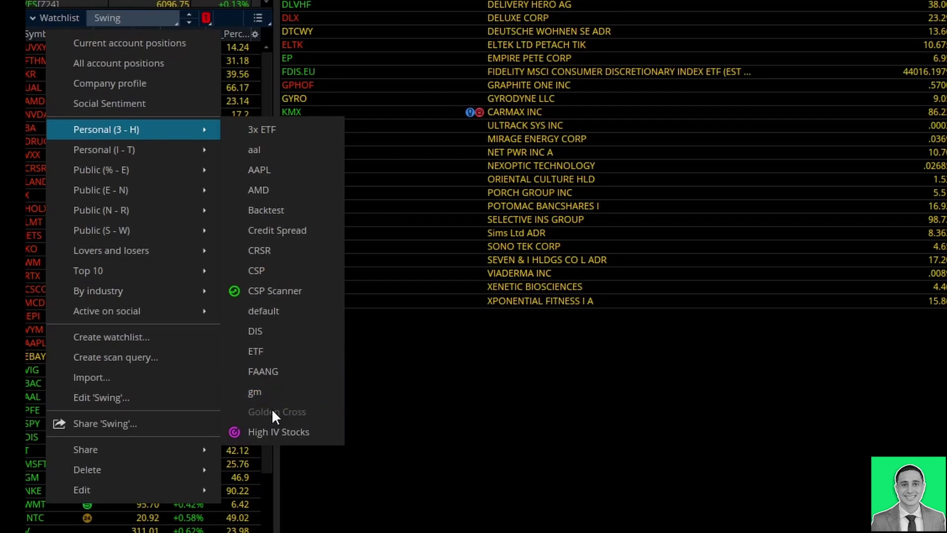
mouse_move(148, 146)
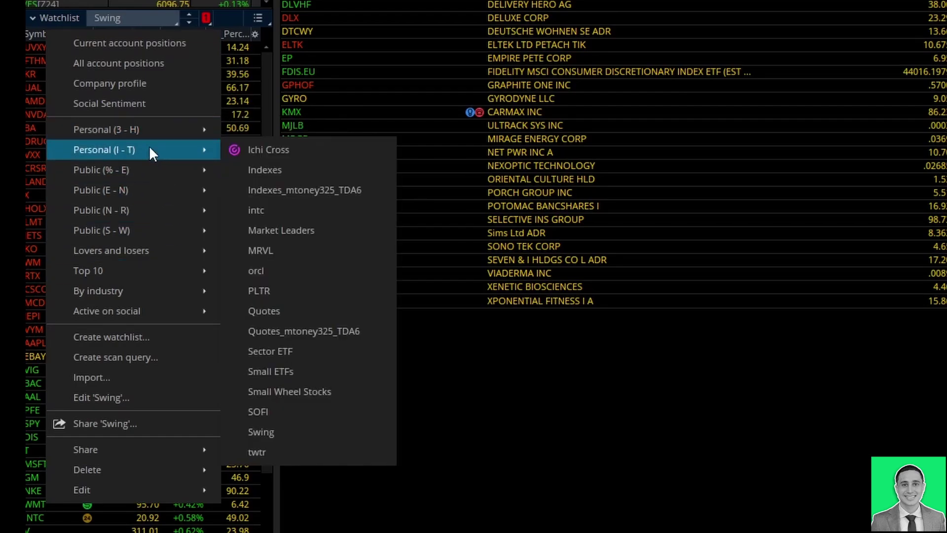
mouse_move(155, 129)
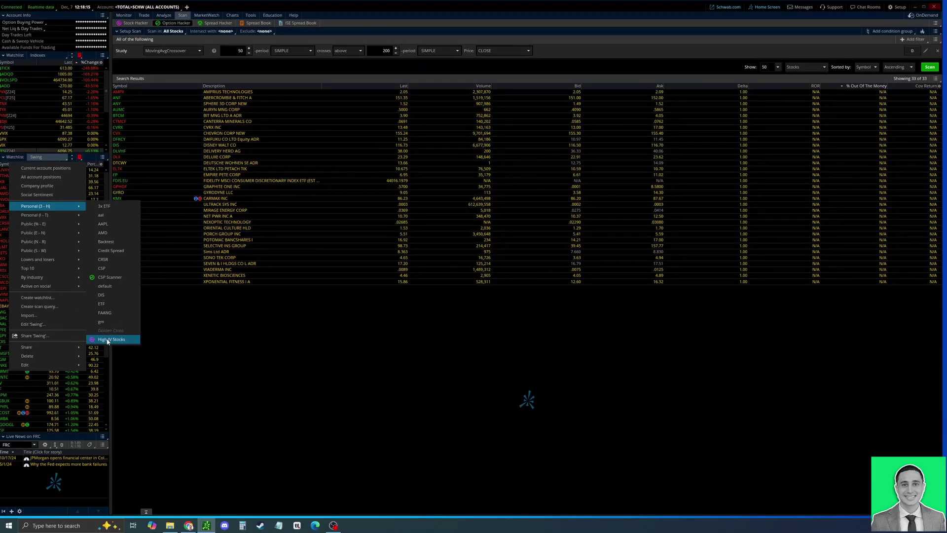
left_click(109, 340)
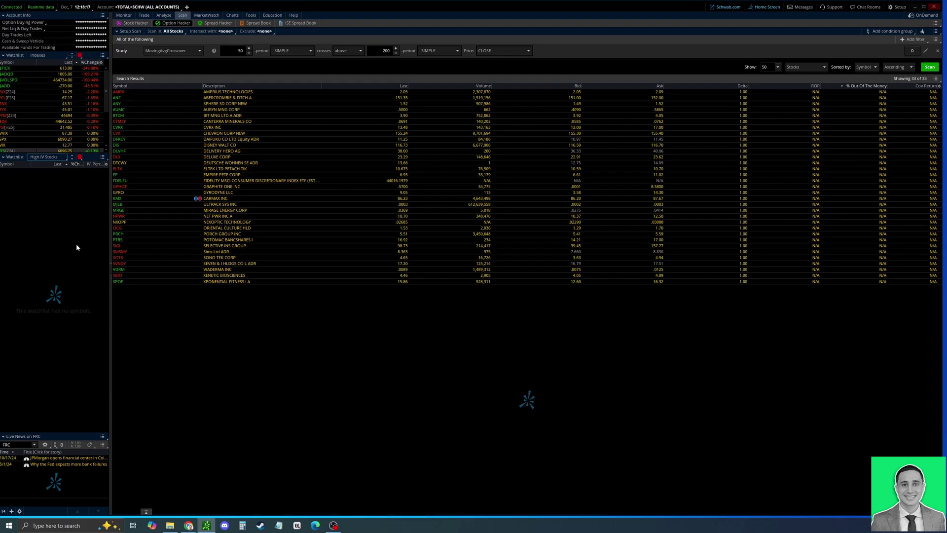
left_click(51, 160)
mouse_move(70, 206)
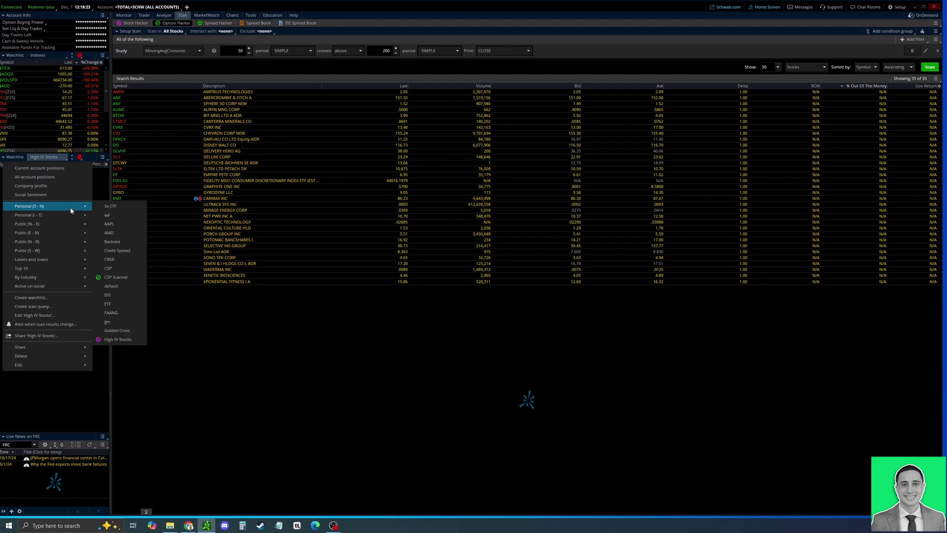
left_click(118, 339)
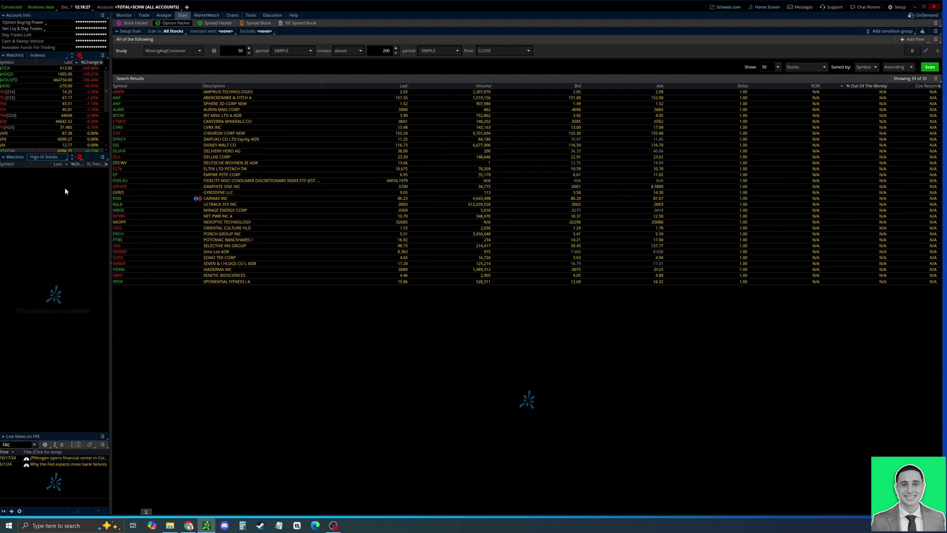